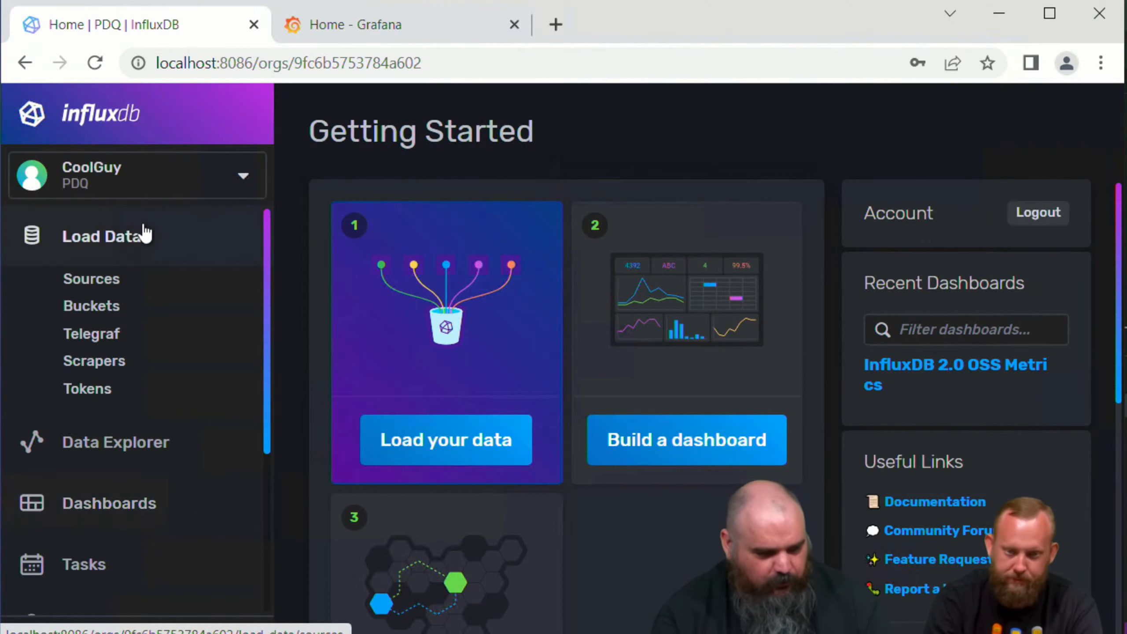
# Step: Check the organization's About page in InfluxDB, and copy the account's API token to the clipboard from its token details
pyautogui.click(140, 191)
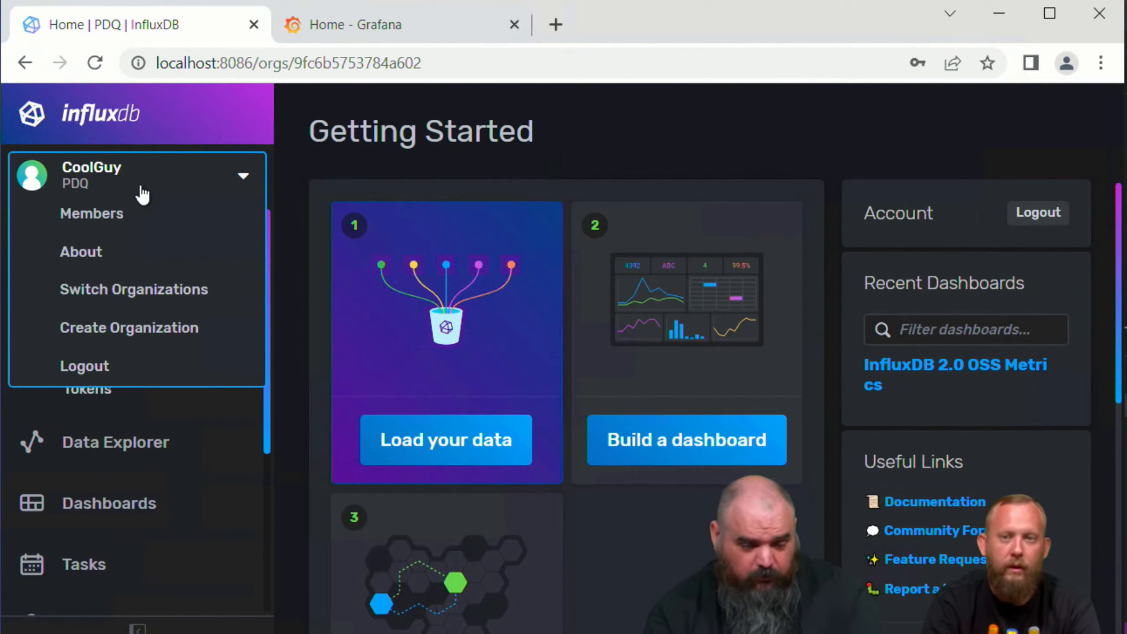
pyautogui.click(131, 255)
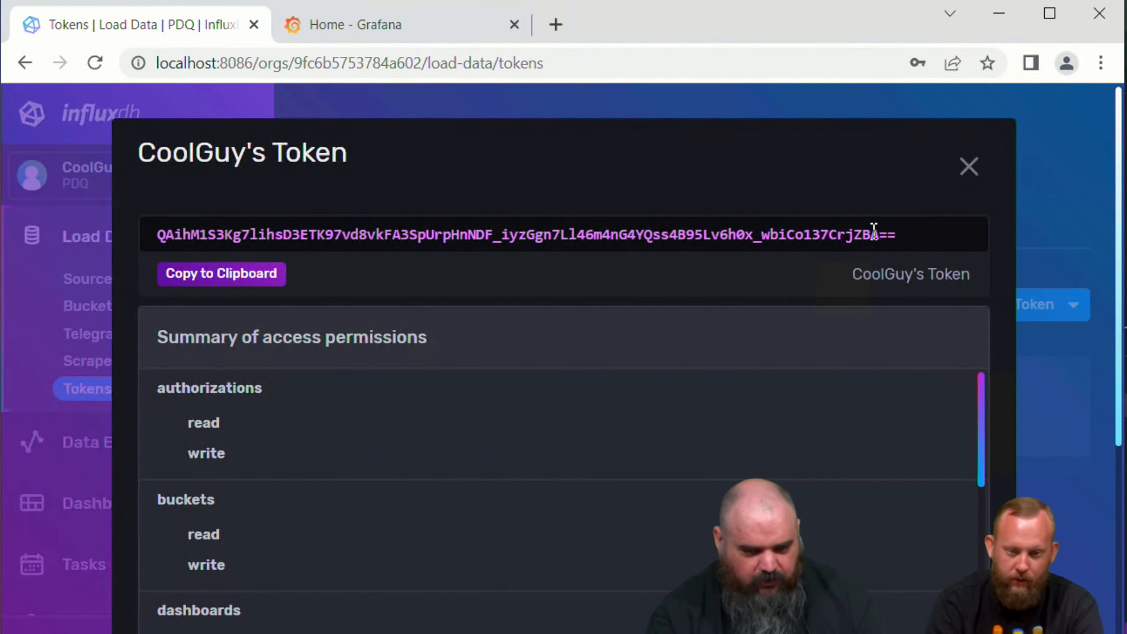
pyautogui.moveTo(901, 237); pyautogui.dragTo(68, 227)
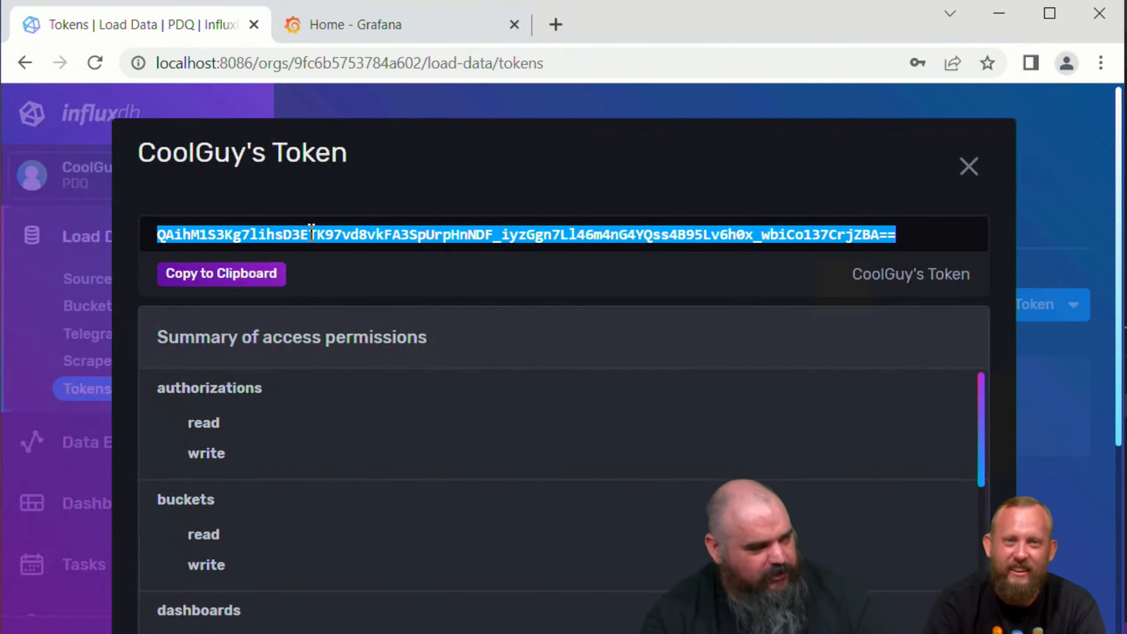
pyautogui.click(539, 293)
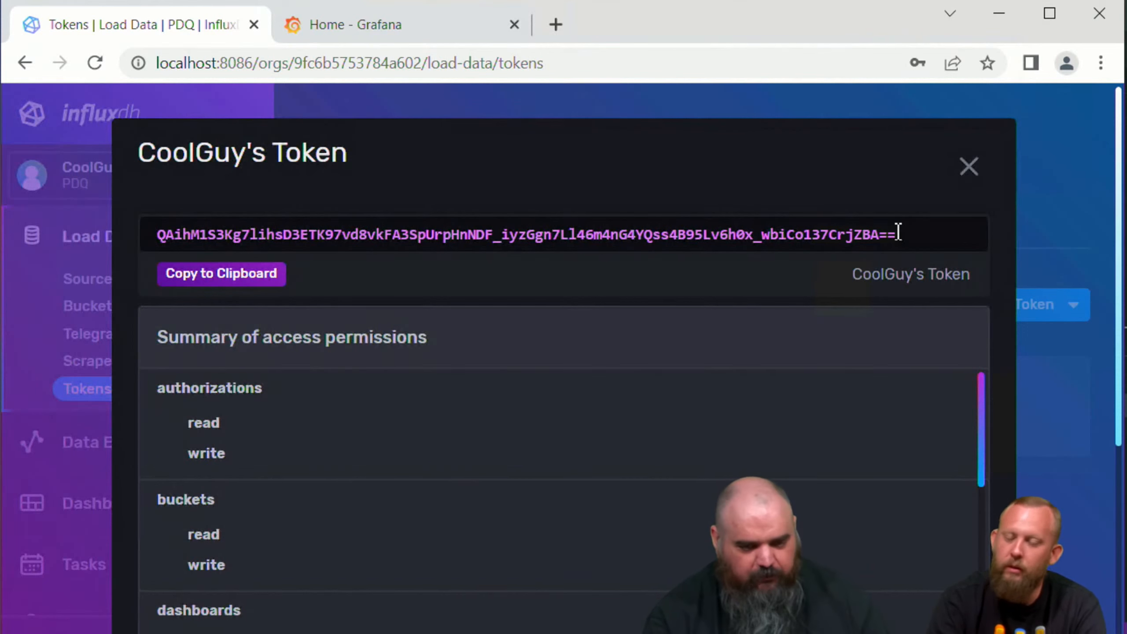
pyautogui.moveTo(898, 235); pyautogui.dragTo(399, 182)
pyautogui.click(243, 274)
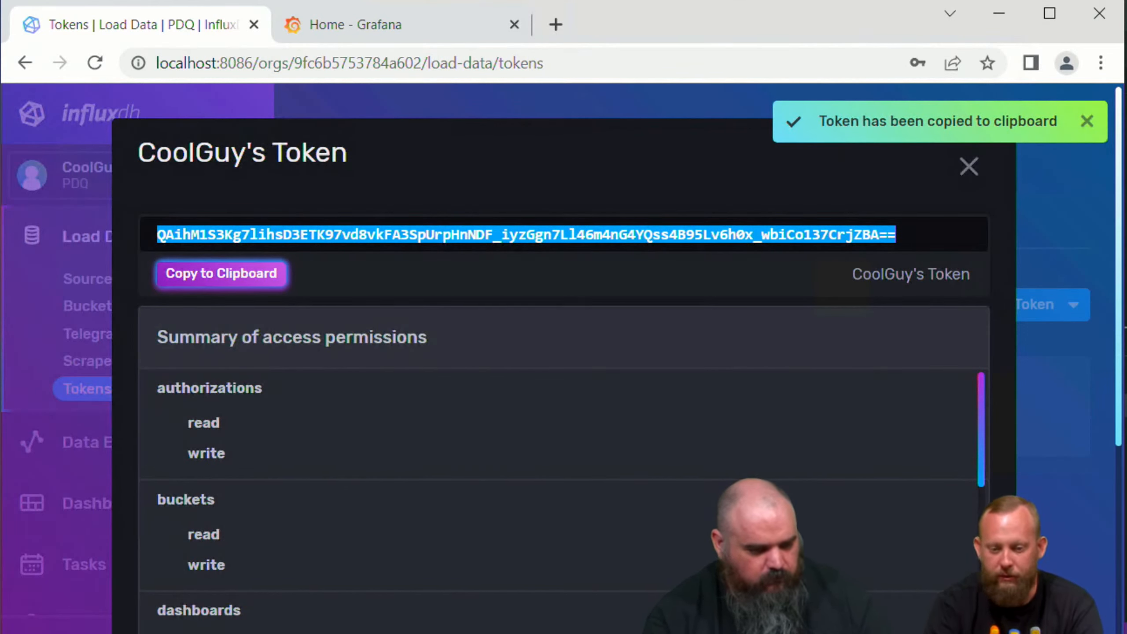
# Step: Switch to Visual Studio Code and run Set-Secret in the terminal with vault Webcast, name InfluxAccess and secret (Get-Credential)
pyautogui.hotkey('alt', 'Tab')
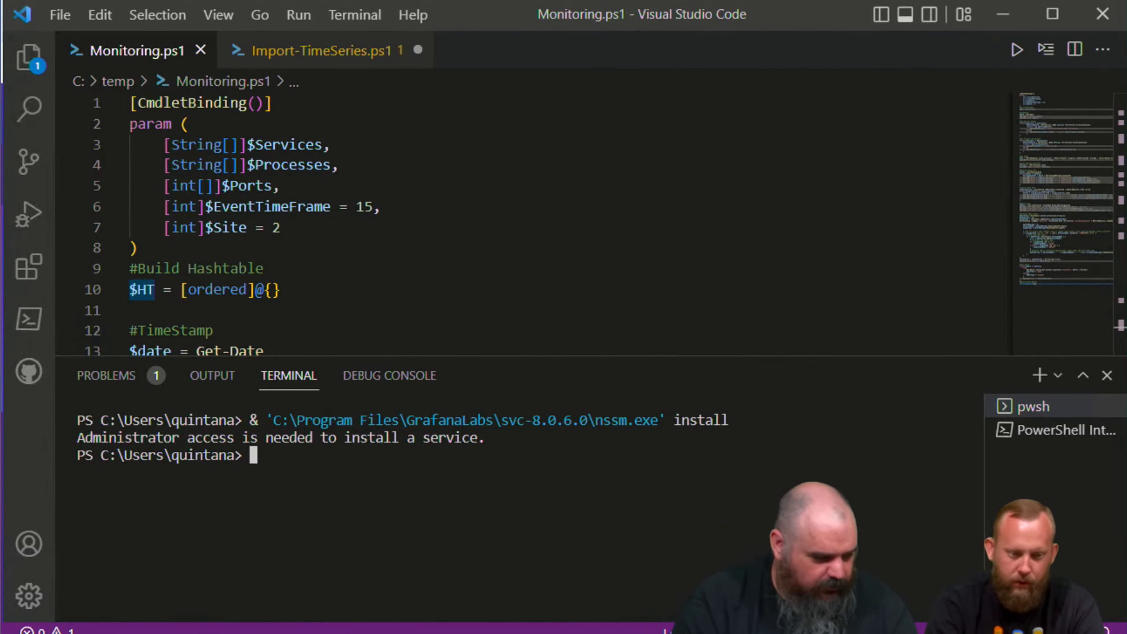
pyautogui.write('s\\quintana> Set')
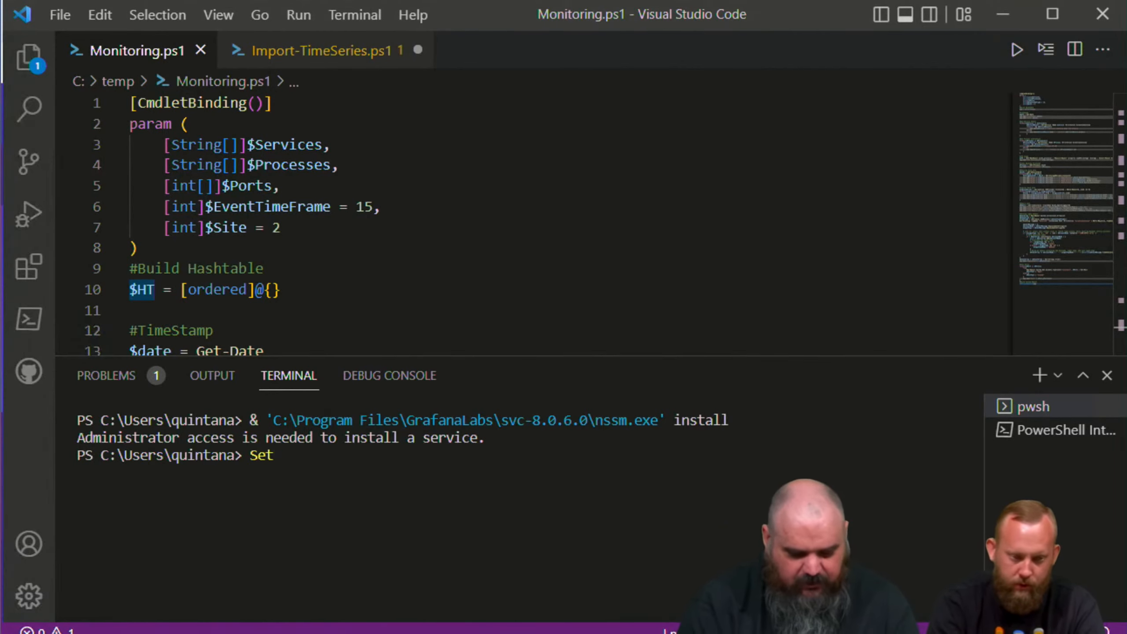
pyautogui.write('-Secret')
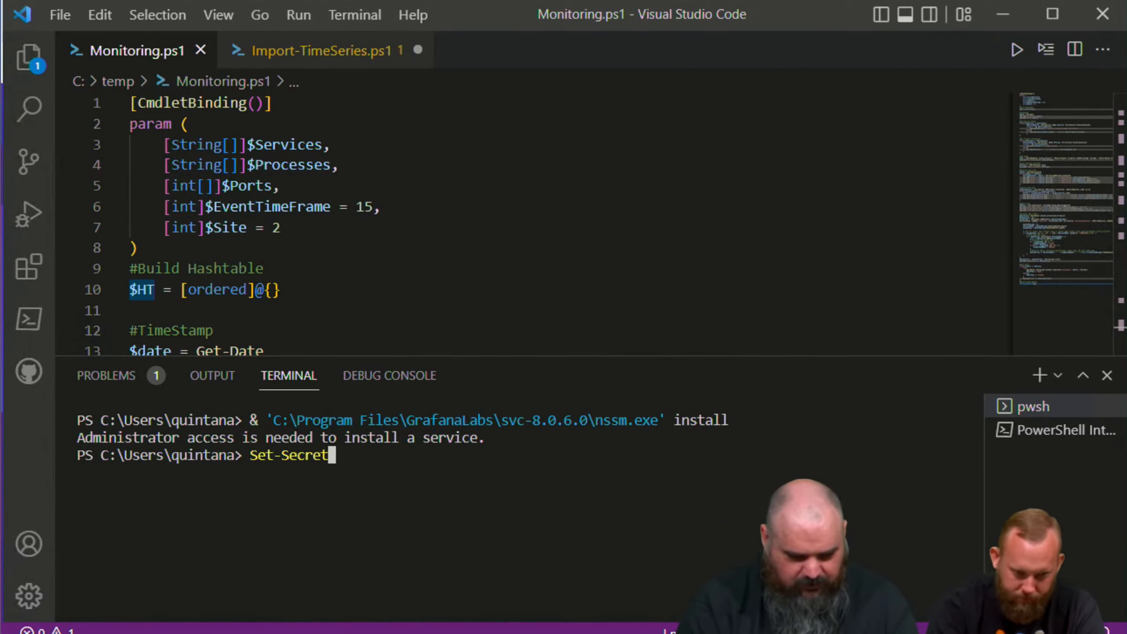
pyautogui.write(' -')
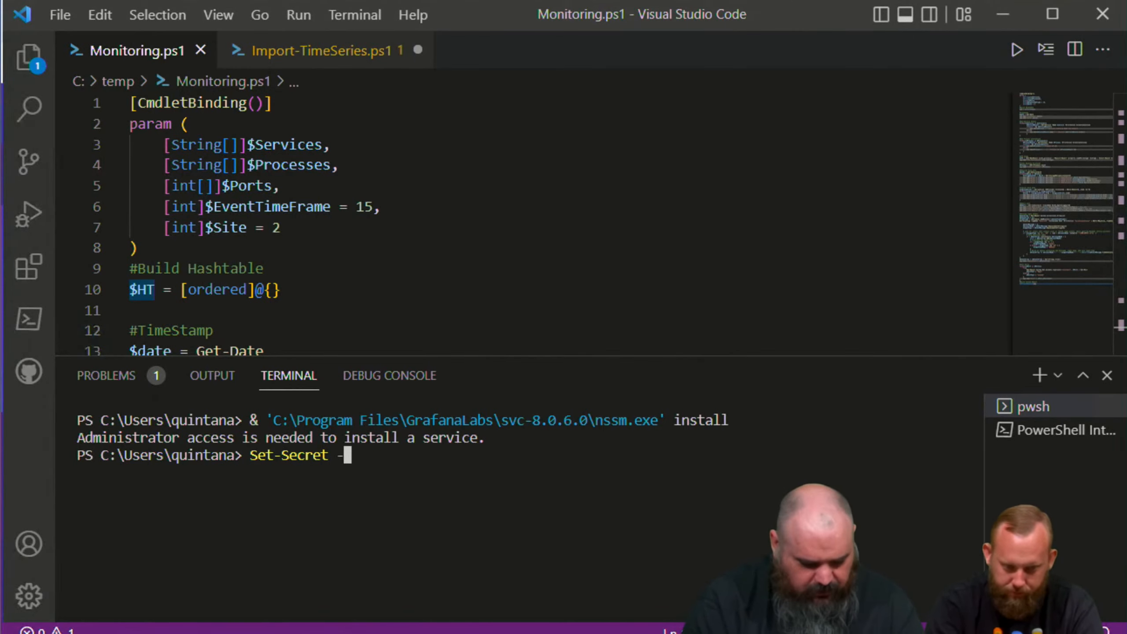
pyautogui.write('Vault')
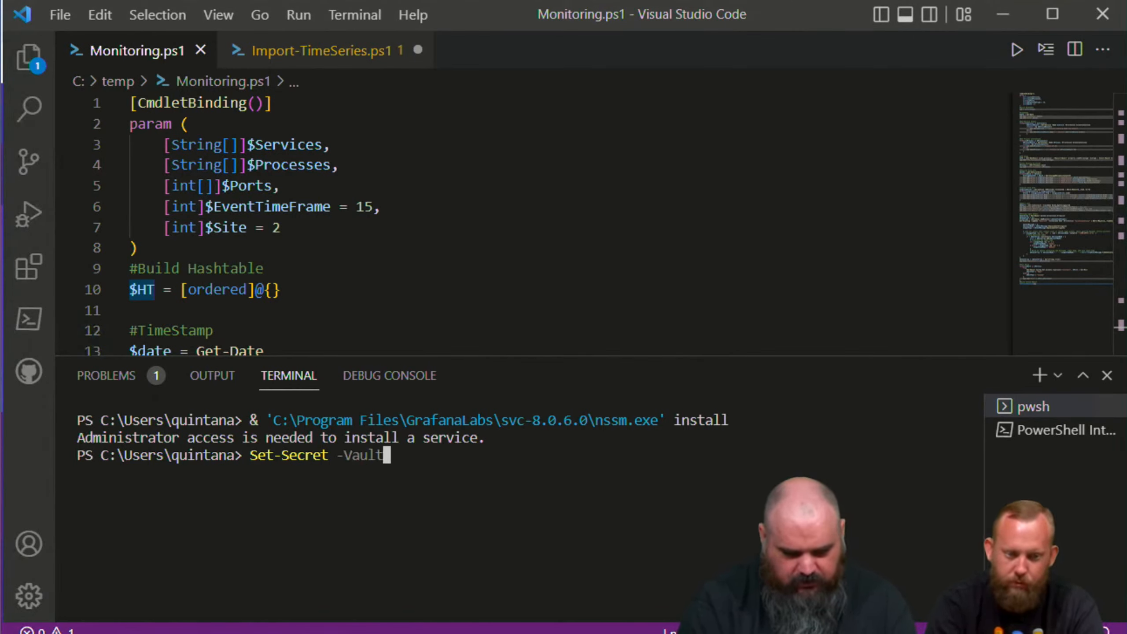
pyautogui.write(' Webcast')
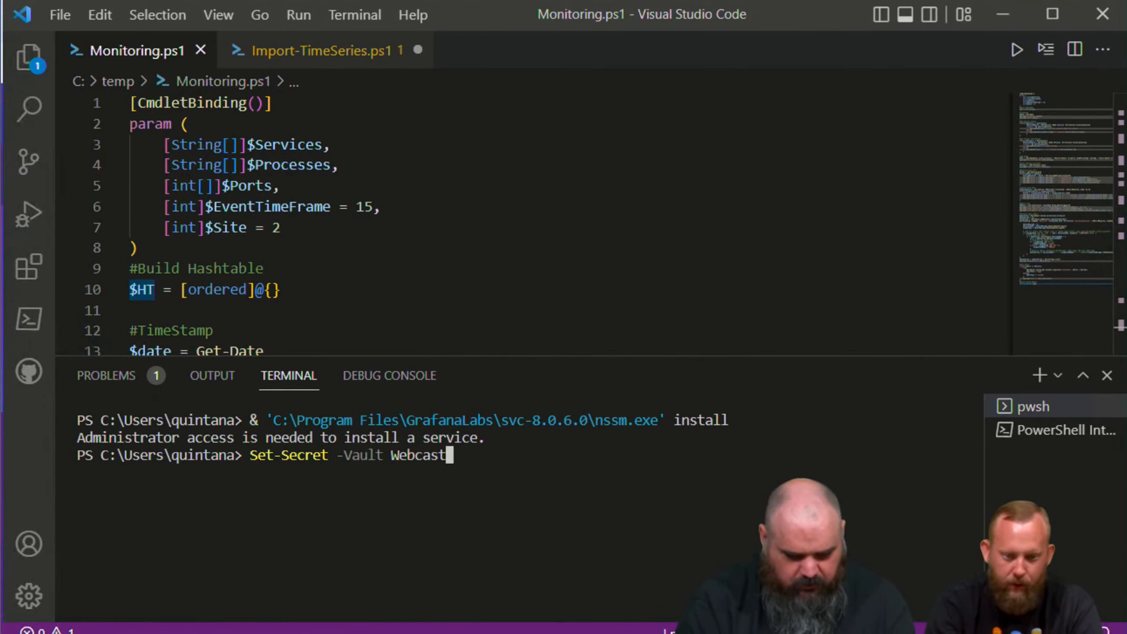
pyautogui.write(' -Name')
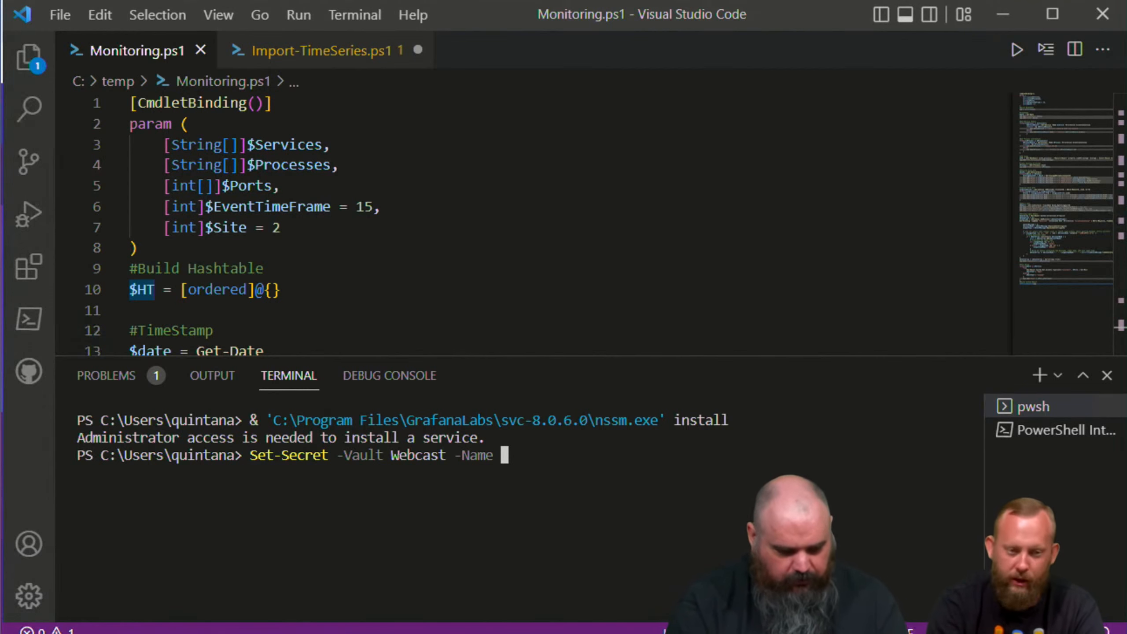
pyautogui.write(' Influx')
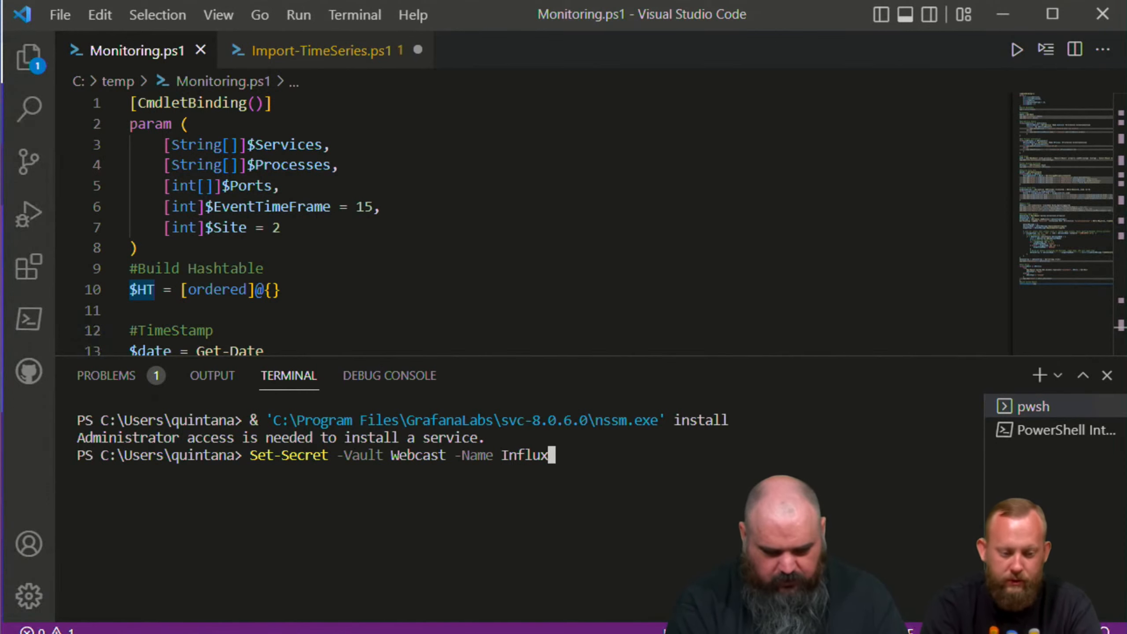
pyautogui.write('Access -Secret')
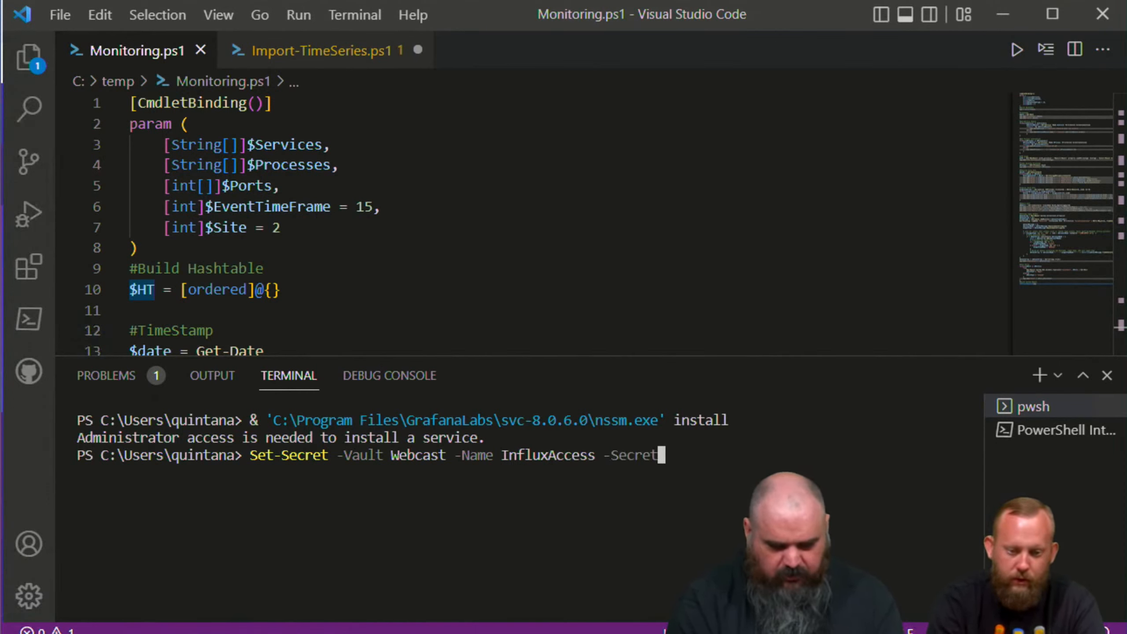
pyautogui.write(' (Get-Credential')
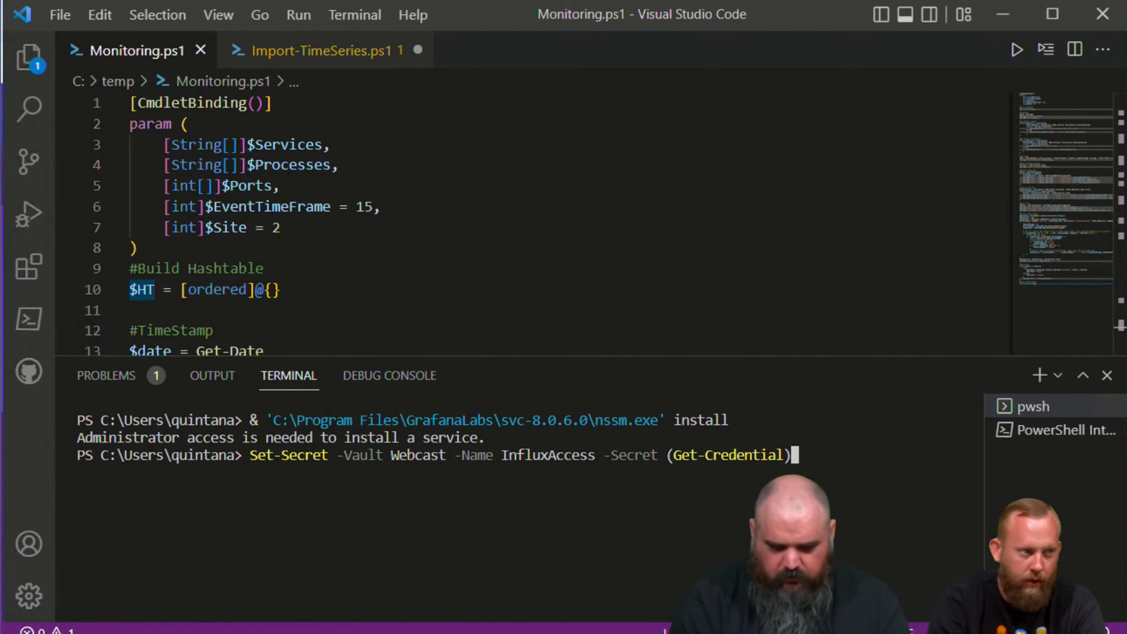
pyautogui.press('Return')
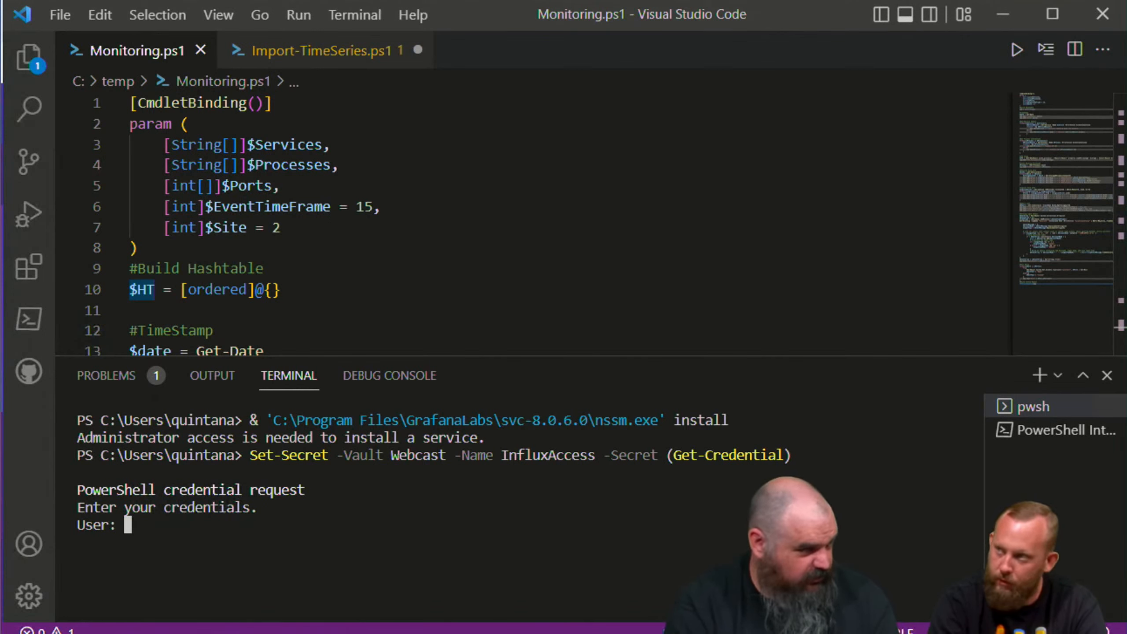
# Step: Answer the credential request with user Admin and the copied API token as the password
pyautogui.write('Admin')
pyautogui.press('Return')
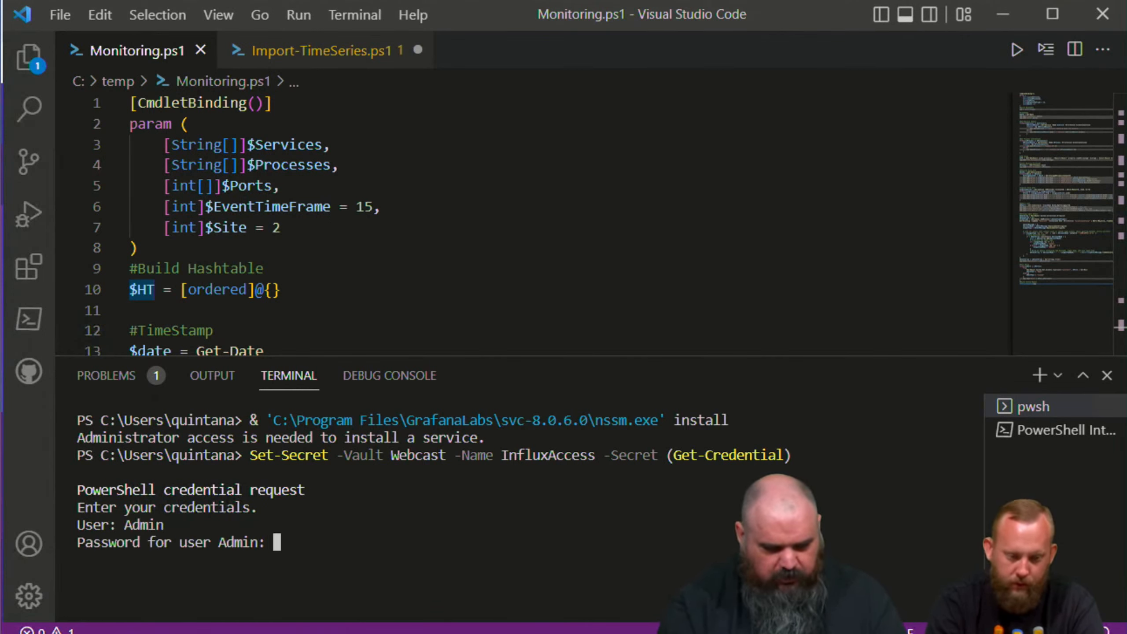
pyautogui.hotkey('ctrl', 'v')
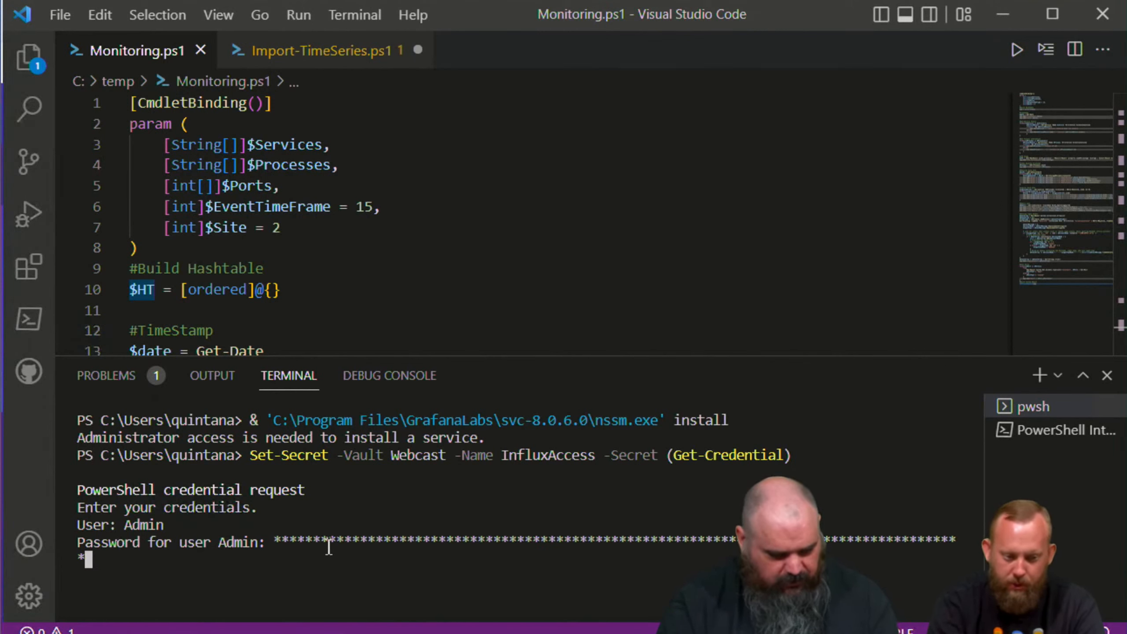
pyautogui.press('Return')
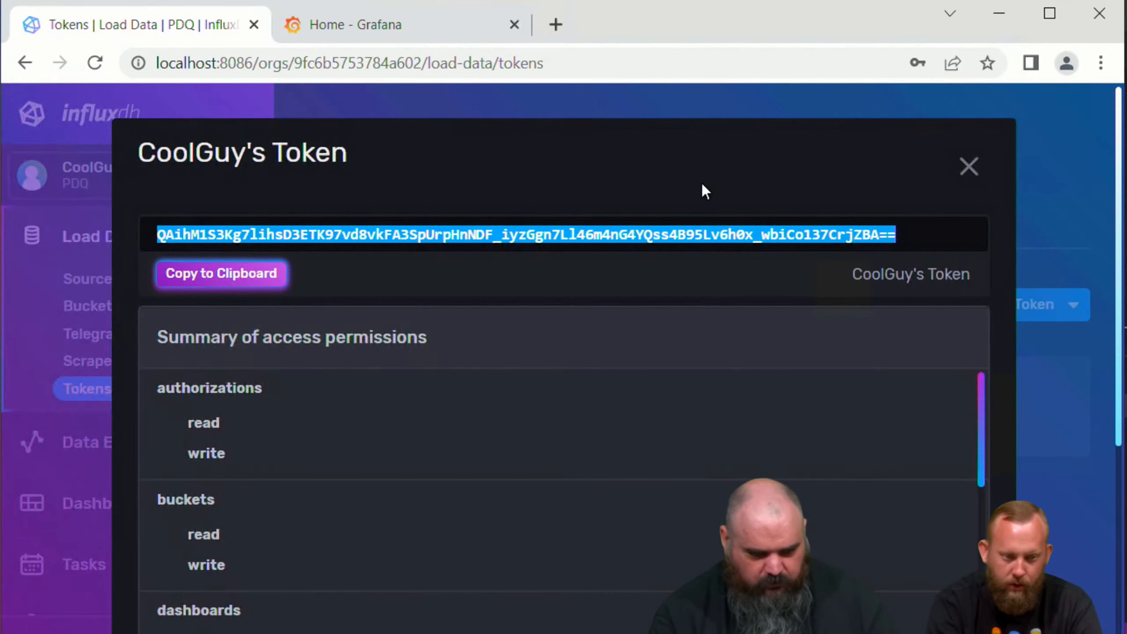
# Step: Close the token details in InfluxDB and copy the PDQ organization ID from the organization's About page
pyautogui.click(968, 171)
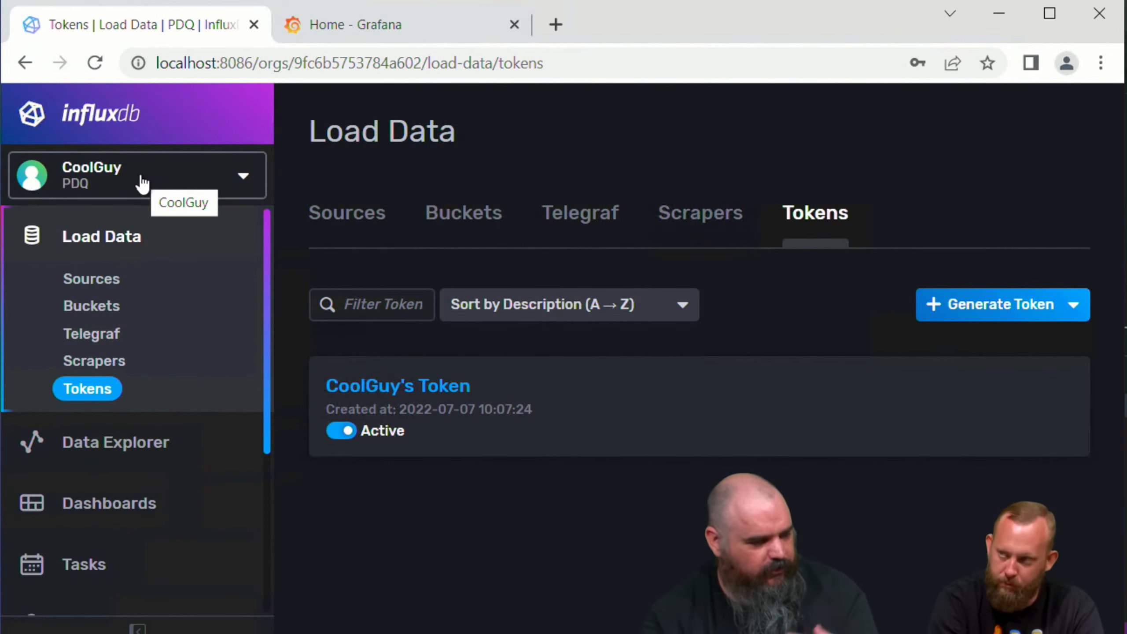
pyautogui.click(143, 172)
pyautogui.click(111, 250)
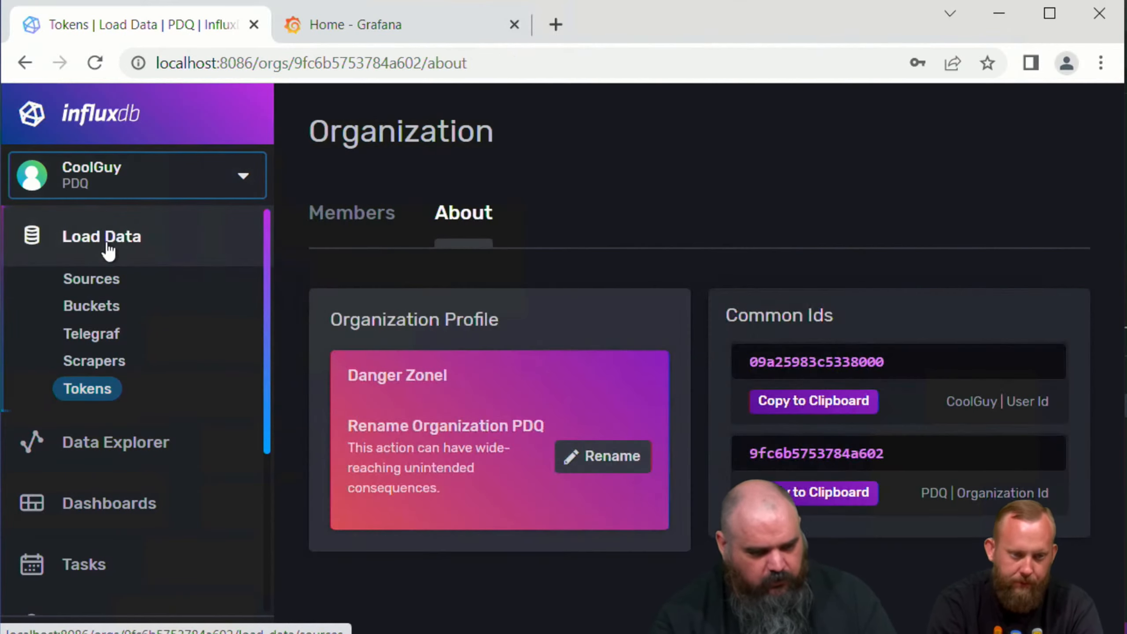
pyautogui.click(785, 492)
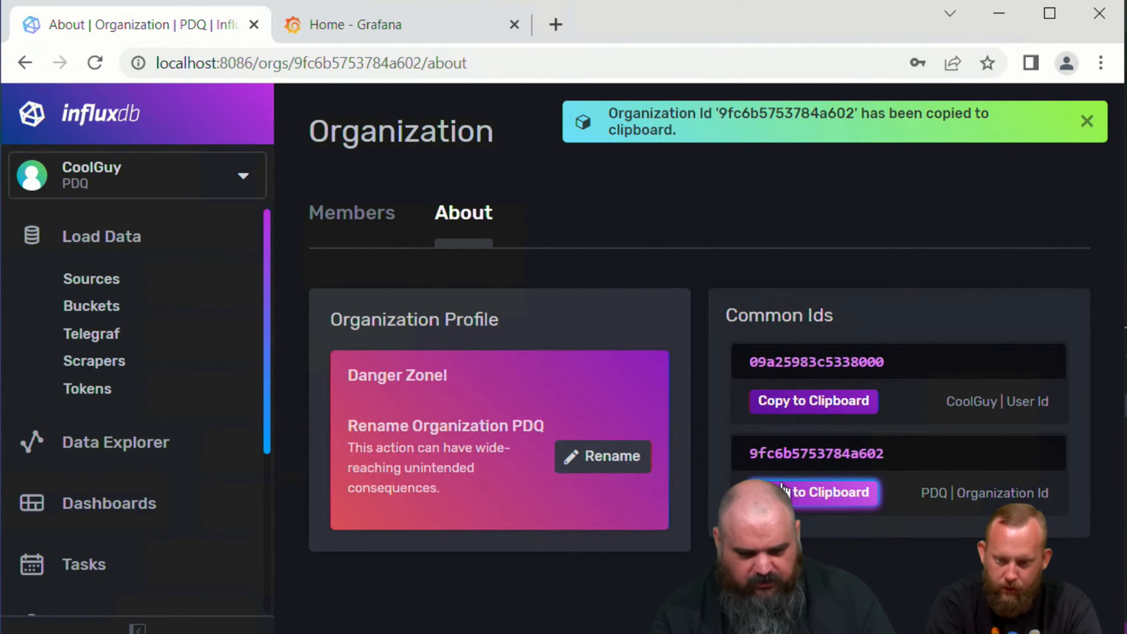
# Step: Switch to Visual Studio Code and rerun the previous Set-Secret command with the name changed to Influxorg
pyautogui.moveTo(62, 633)
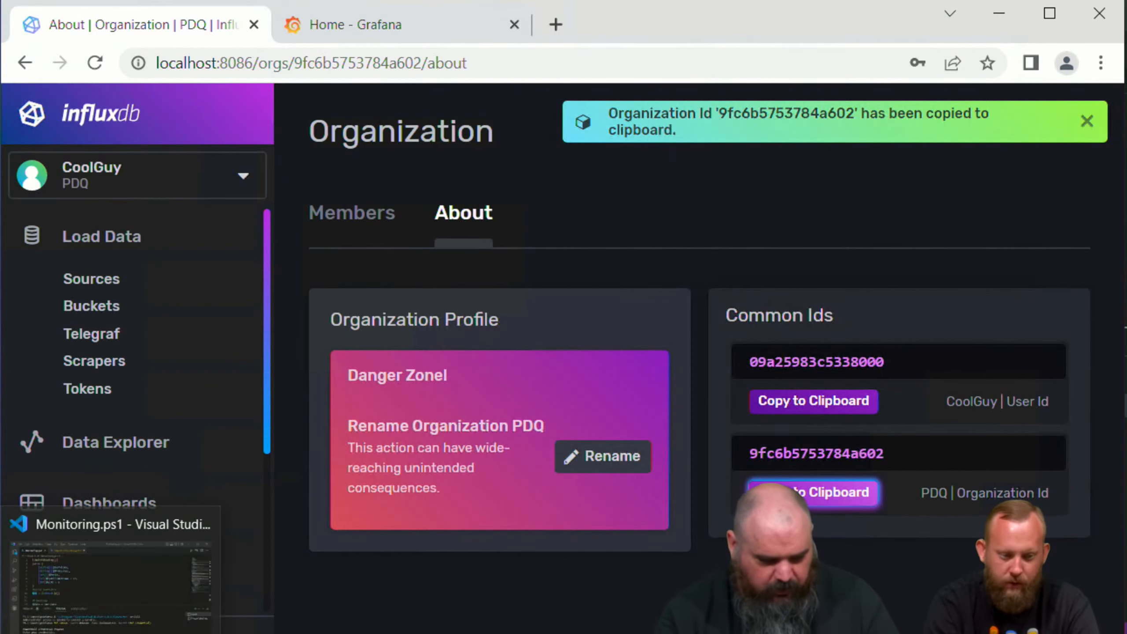
pyautogui.click(111, 633)
pyautogui.press('Up')
pyautogui.press('Left')
pyautogui.press('Left')
pyautogui.press('Left')
pyautogui.press('Left')
pyautogui.press('Left')
pyautogui.press('Left')
pyautogui.press('Left')
pyautogui.press('Left')
pyautogui.press('Left')
pyautogui.press('Left')
pyautogui.press('Left')
pyautogui.press('Left')
pyautogui.press('Left')
pyautogui.press('Left')
pyautogui.press('Left')
pyautogui.press('Left')
pyautogui.press('Left')
pyautogui.press('Left')
pyautogui.press('Left')
pyautogui.press('Left')
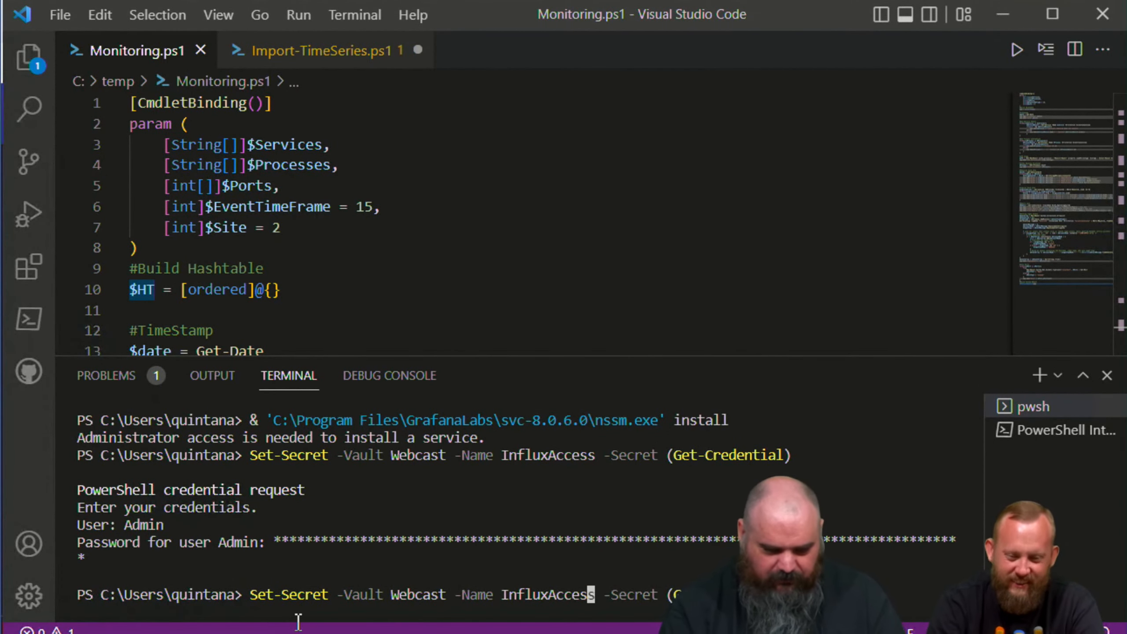
pyautogui.press('BackSpace')
pyautogui.press('BackSpace')
pyautogui.press('BackSpace')
pyautogui.press('BackSpace')
pyautogui.press('BackSpace')
pyautogui.press('BackSpace')
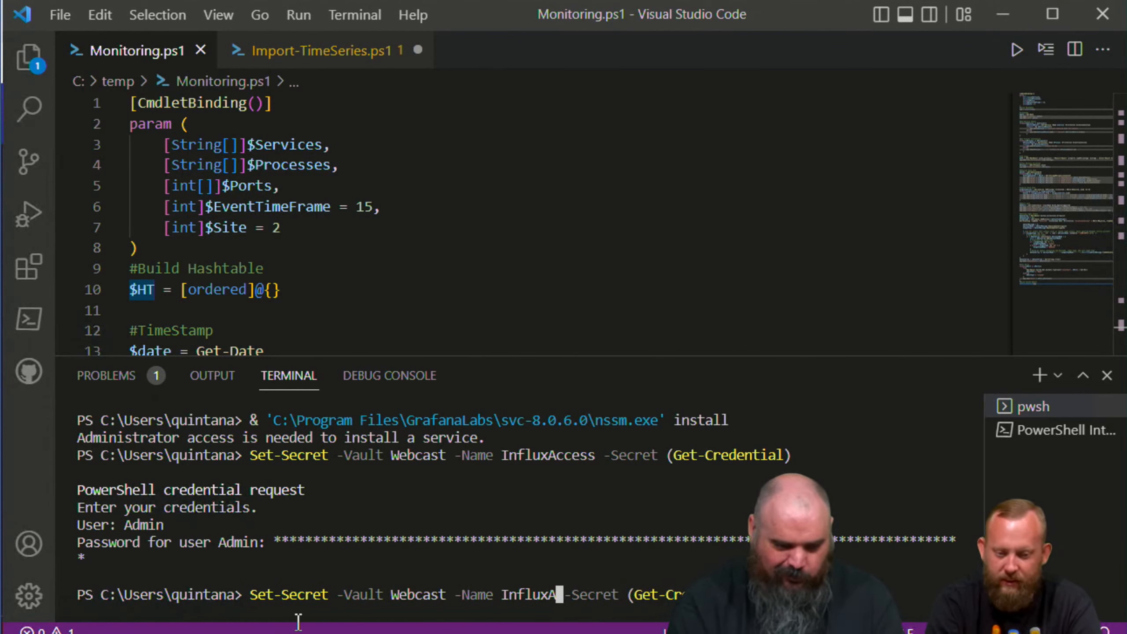
pyautogui.write('org')
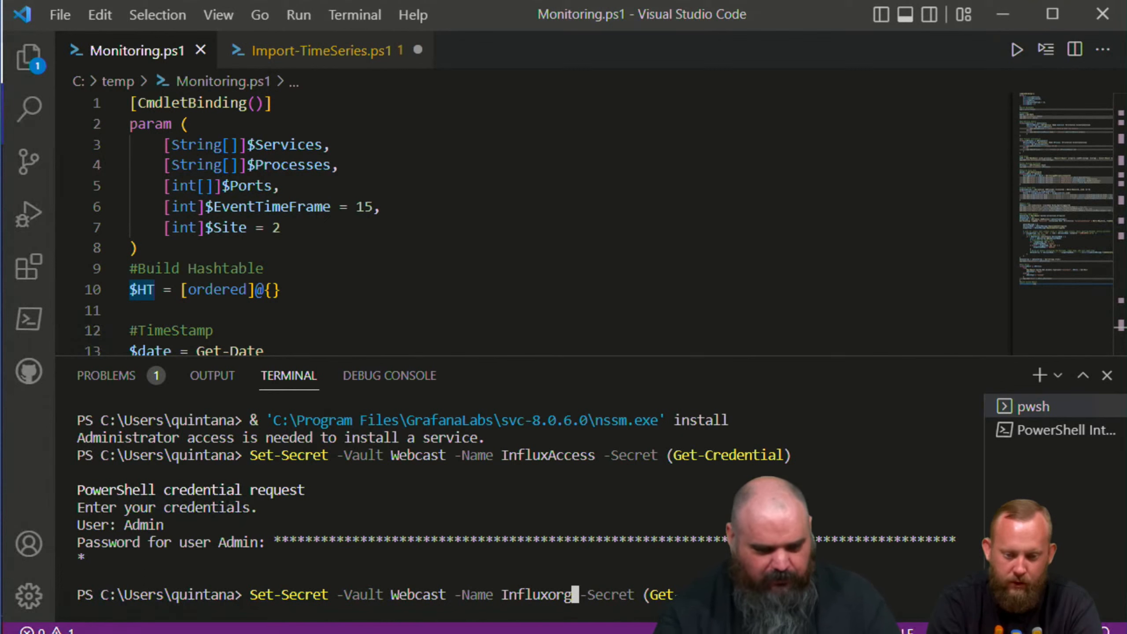
pyautogui.press('Return')
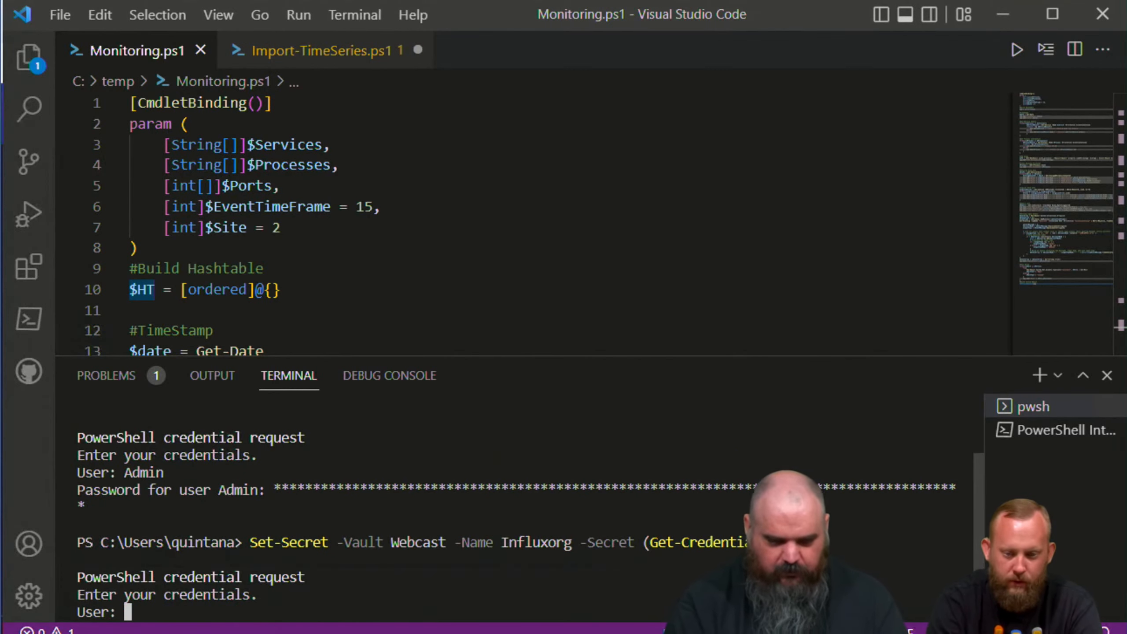
# Step: Answer the credential request with user OtherAdmin and the copied organization ID as the password, and clear the terminal with cls
pyautogui.write('OtherAdmin')
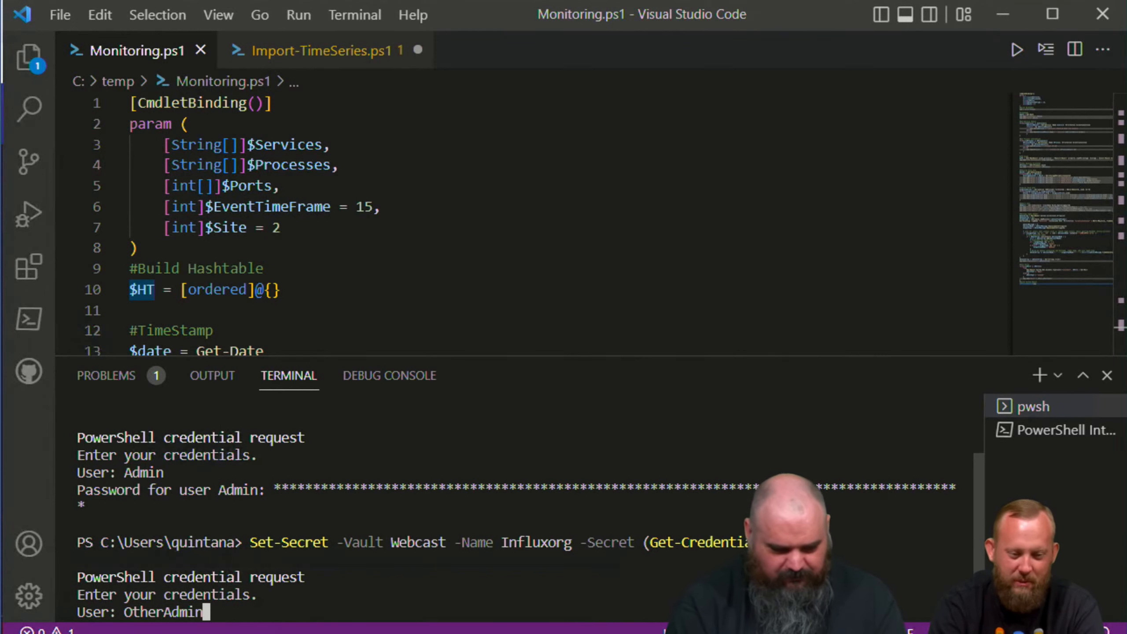
pyautogui.press('Return')
pyautogui.write('****************')
pyautogui.press('Return')
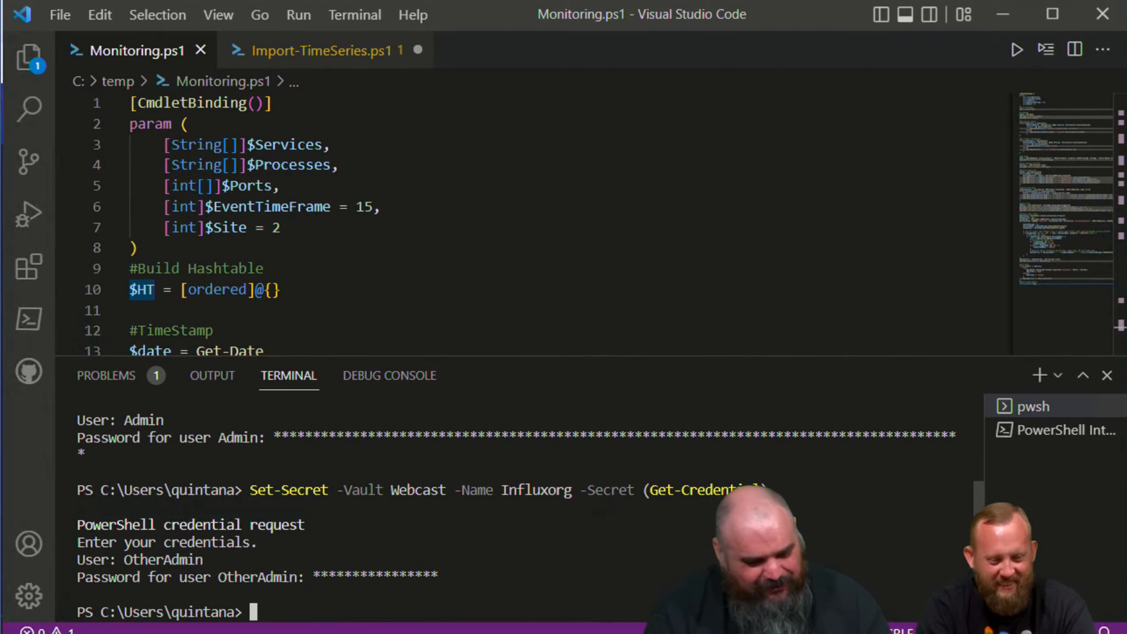
pyautogui.write('cls')
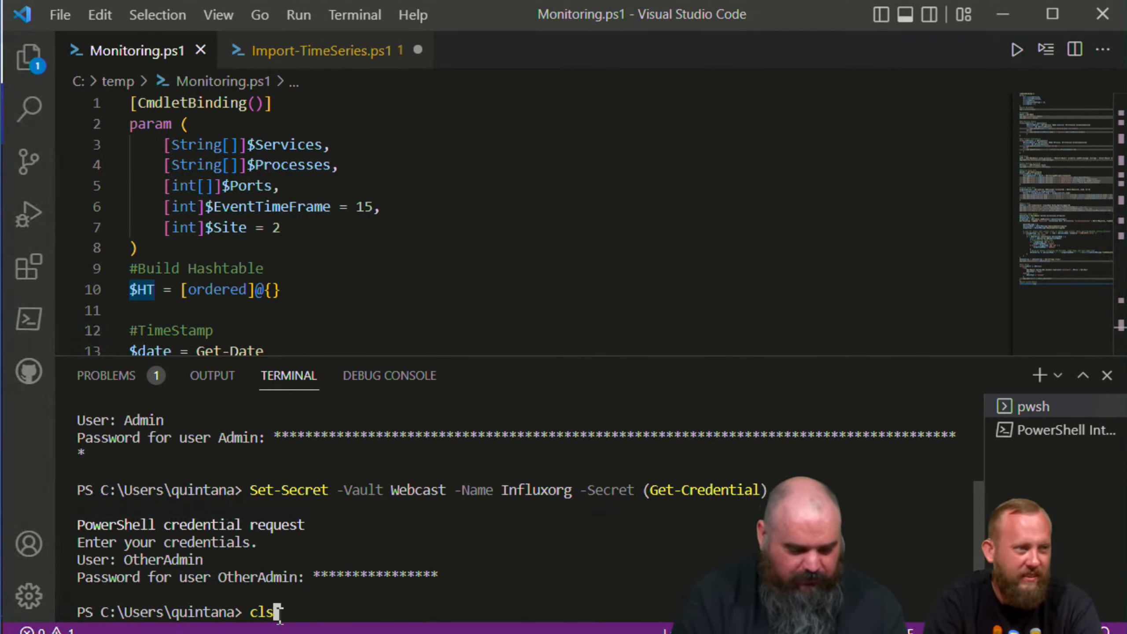
pyautogui.press('Return')
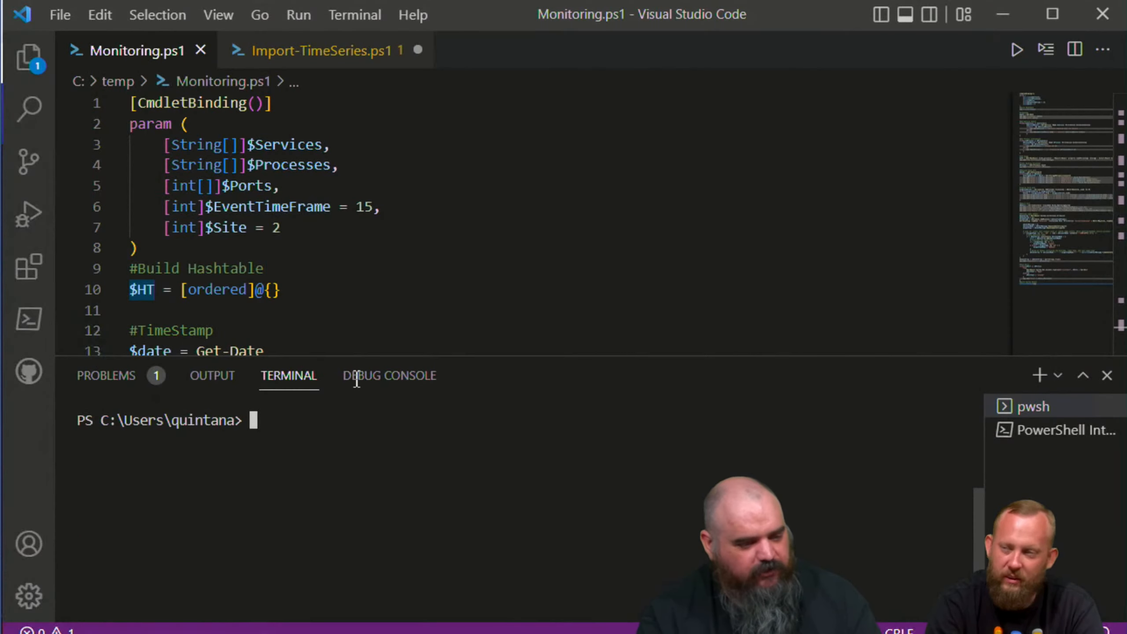
# Step: Switch to Grafana in the browser and open the data sources configuration
pyautogui.hotkey('alt', 'Tab')
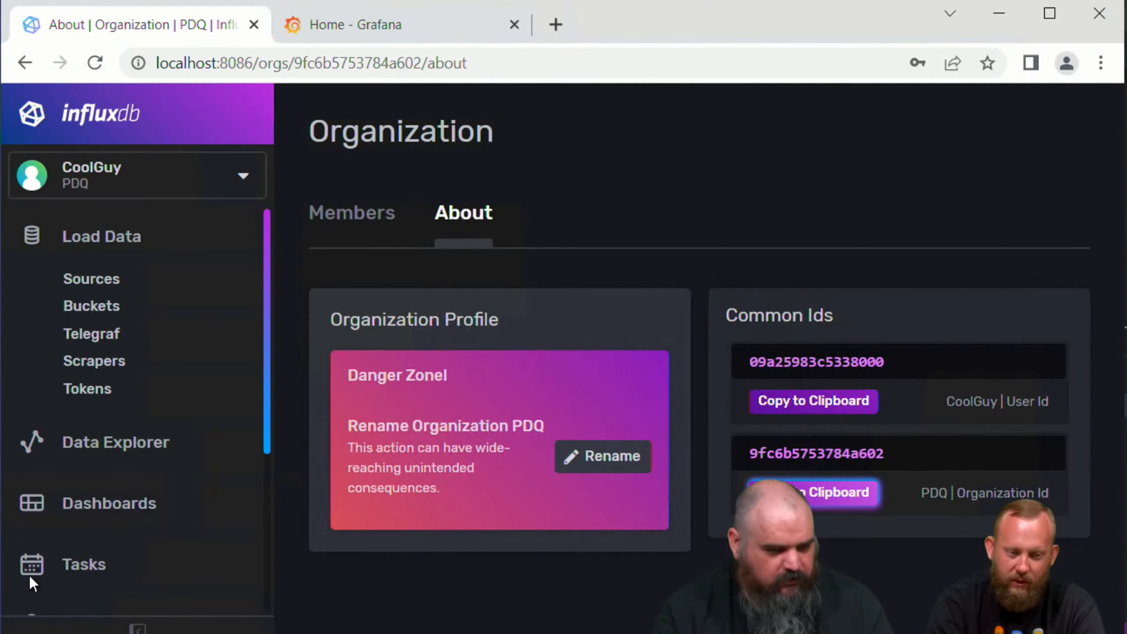
pyautogui.click(366, 11)
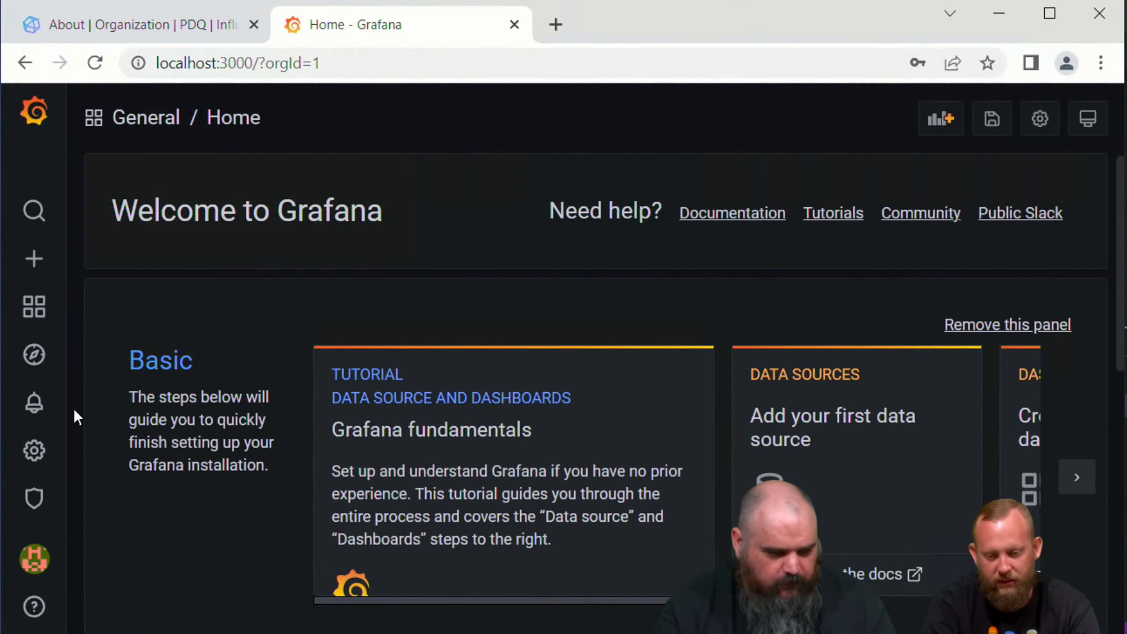
pyautogui.moveTo(40, 443)
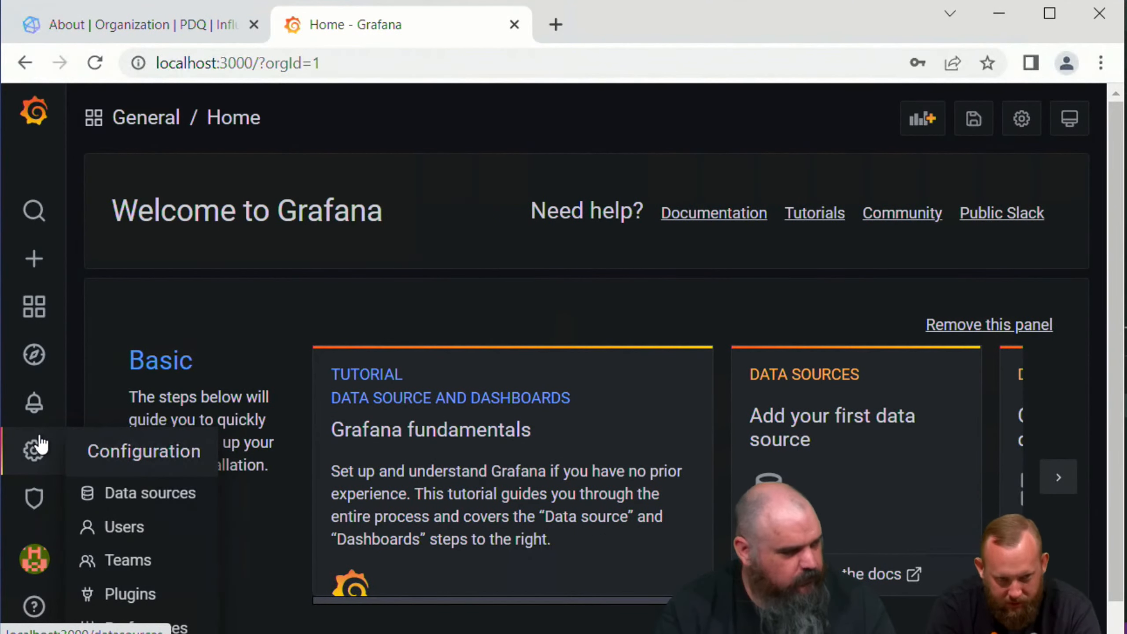
pyautogui.click(117, 493)
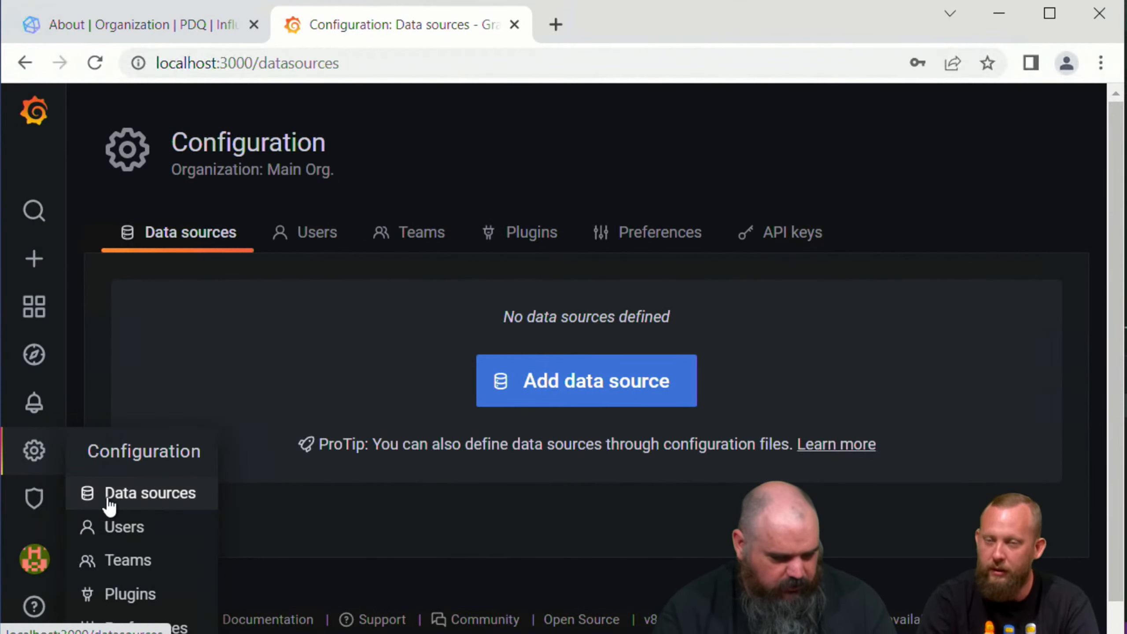
# Step: Add a new InfluxDB data source, filtering the available data source types by "in"
pyautogui.click(630, 393)
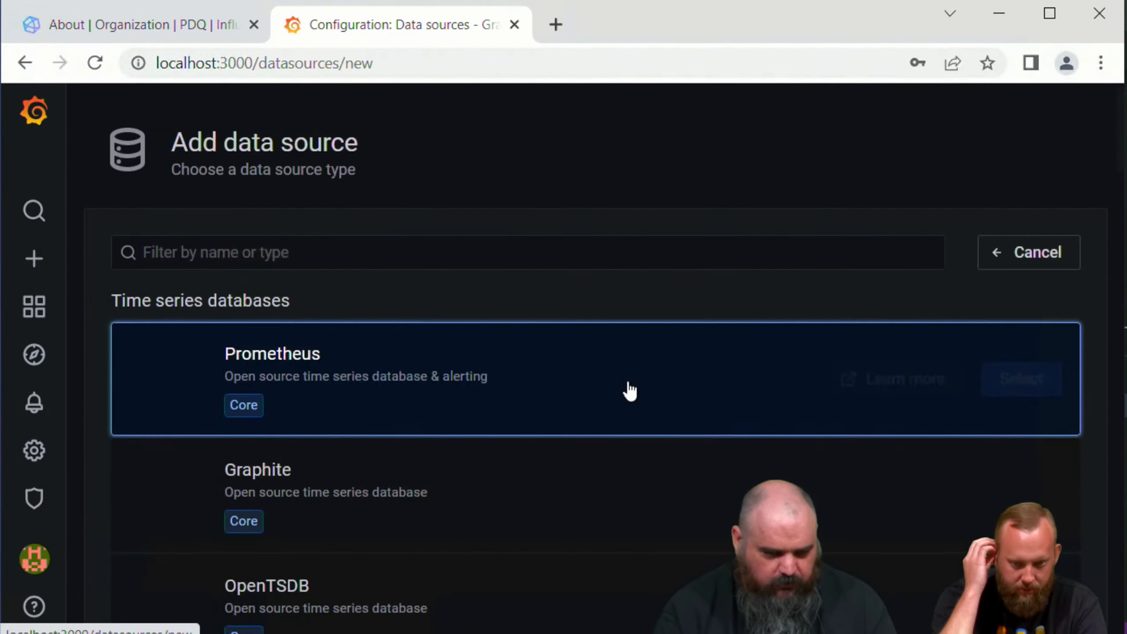
pyautogui.click(379, 262)
pyautogui.write('in')
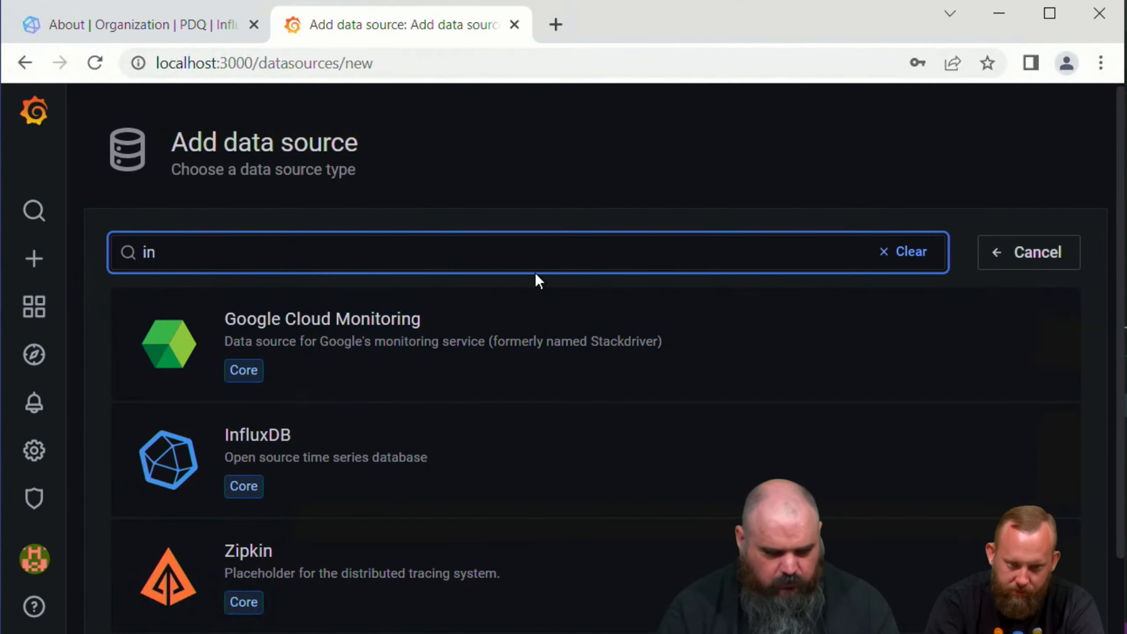
pyautogui.click(378, 455)
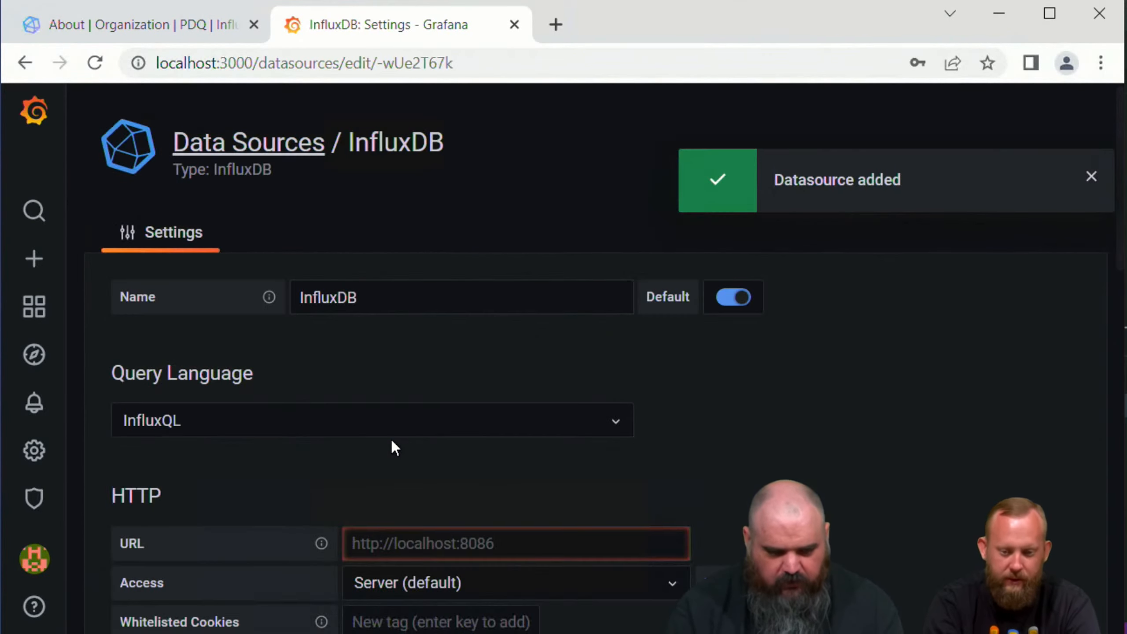
# Step: Set the InfluxDB data source's query language to Flux
pyautogui.click(322, 422)
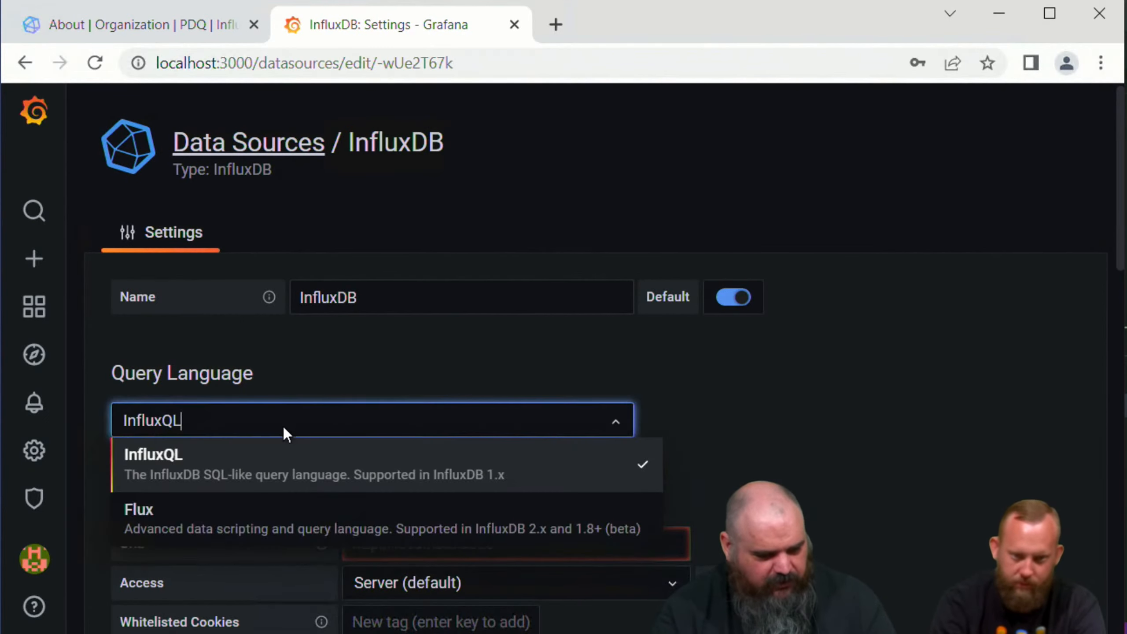
pyautogui.click(187, 511)
pyautogui.scroll(-5, 265, 464)
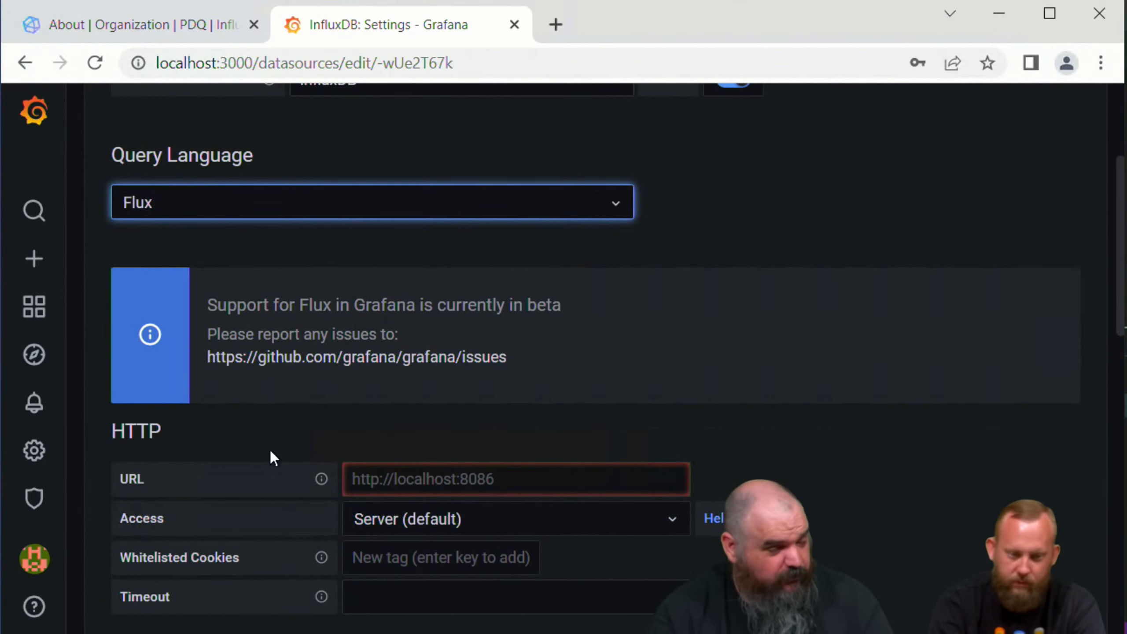
pyautogui.scroll(2, 263, 403)
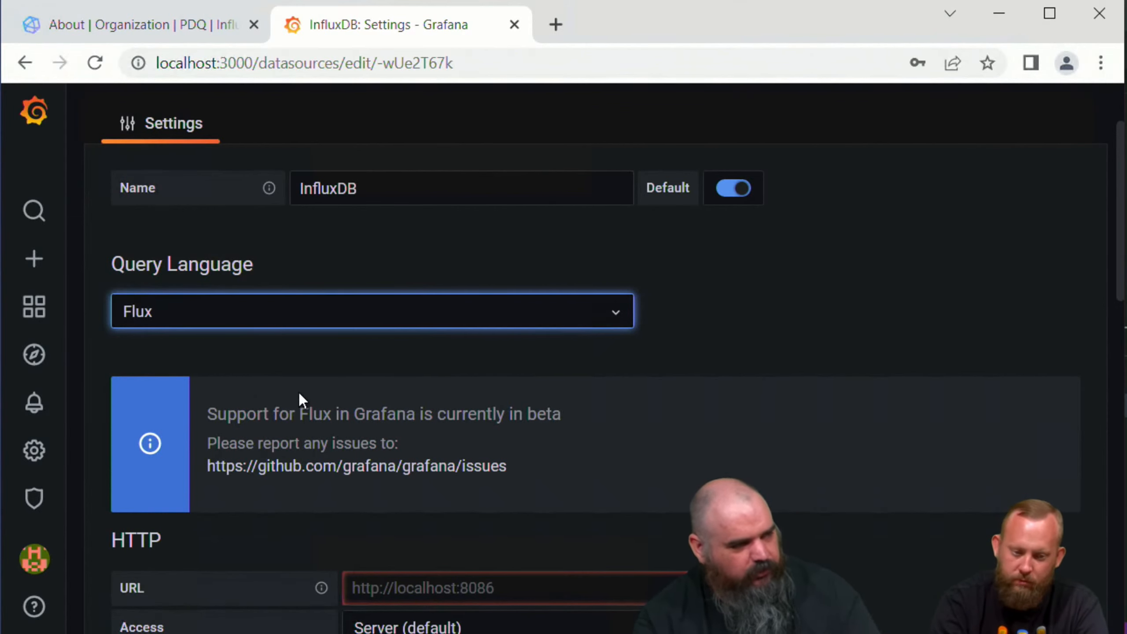
pyautogui.scroll(-7, 336, 393)
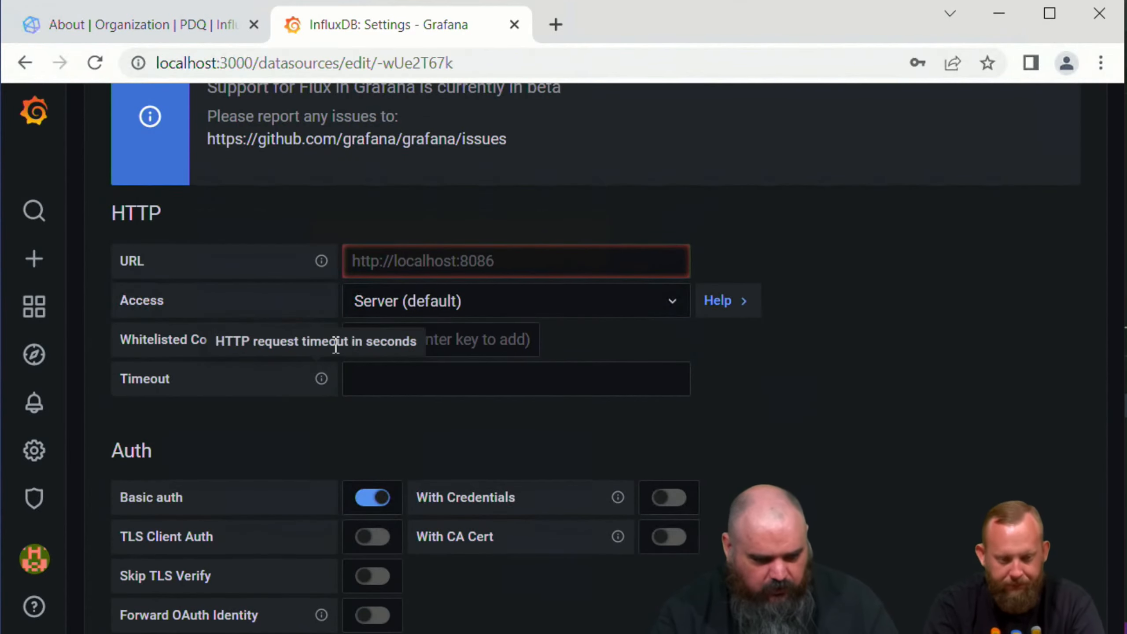
pyautogui.click(416, 263)
pyautogui.write('ht')
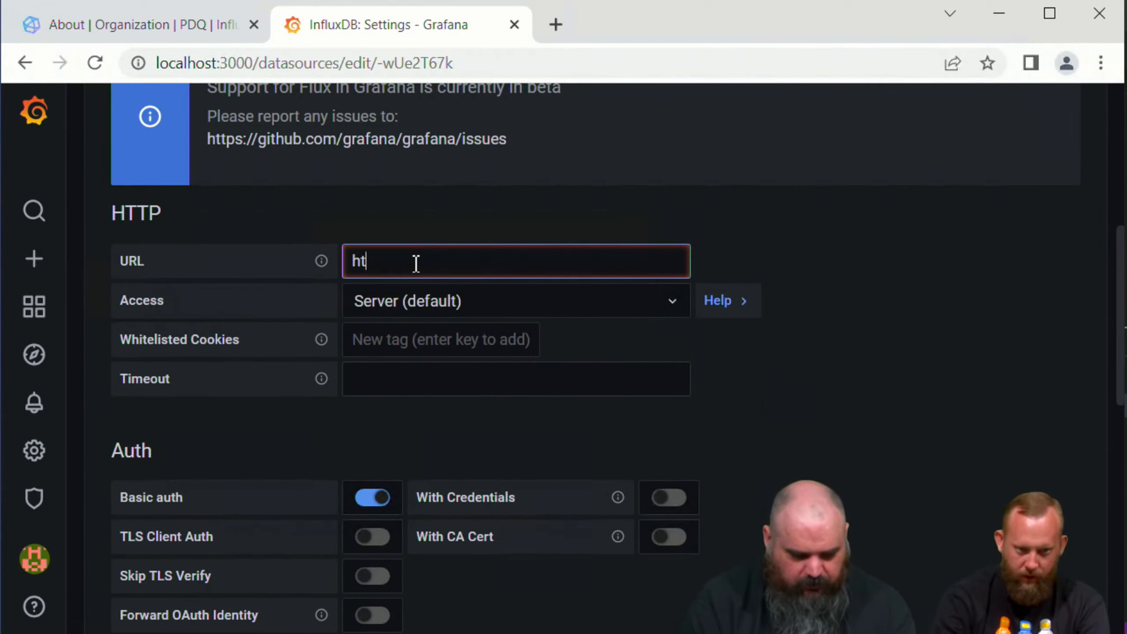
pyautogui.write('tp://localhost')
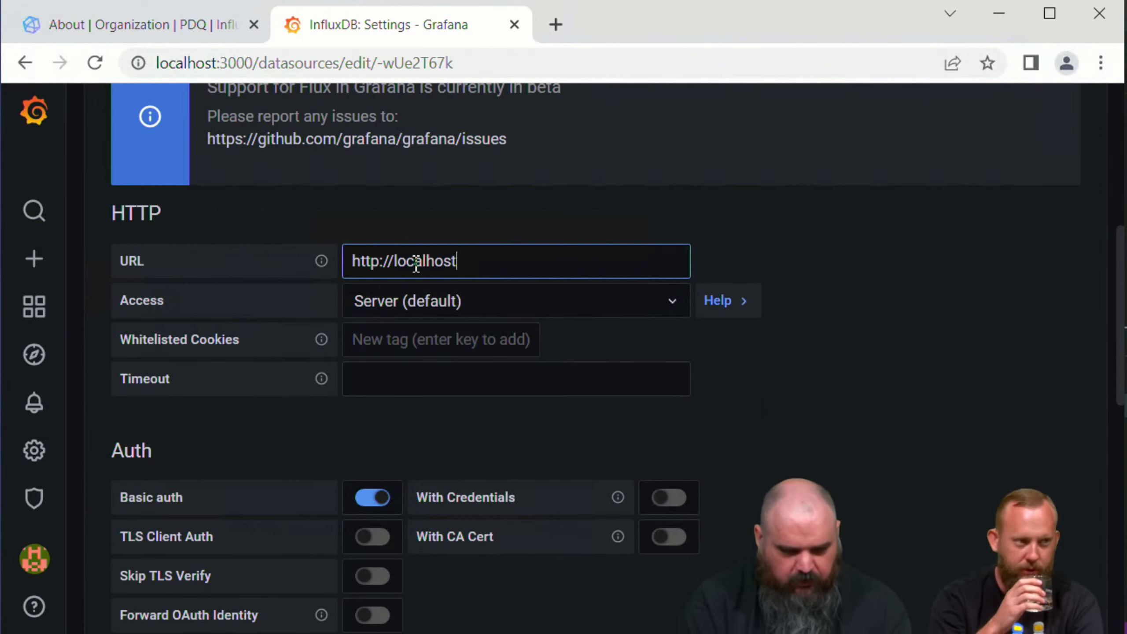
pyautogui.write(':8086')
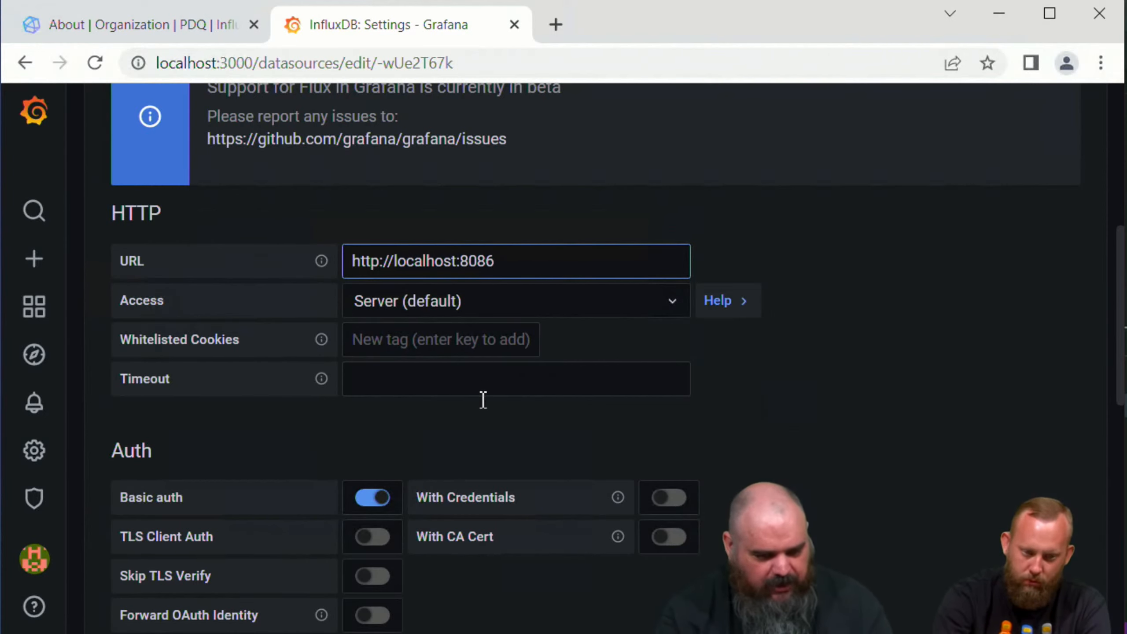
pyautogui.click(373, 498)
# Step: Enter PDQ as the organization in the data source's InfluxDB details
pyautogui.scroll(-5, 406, 471)
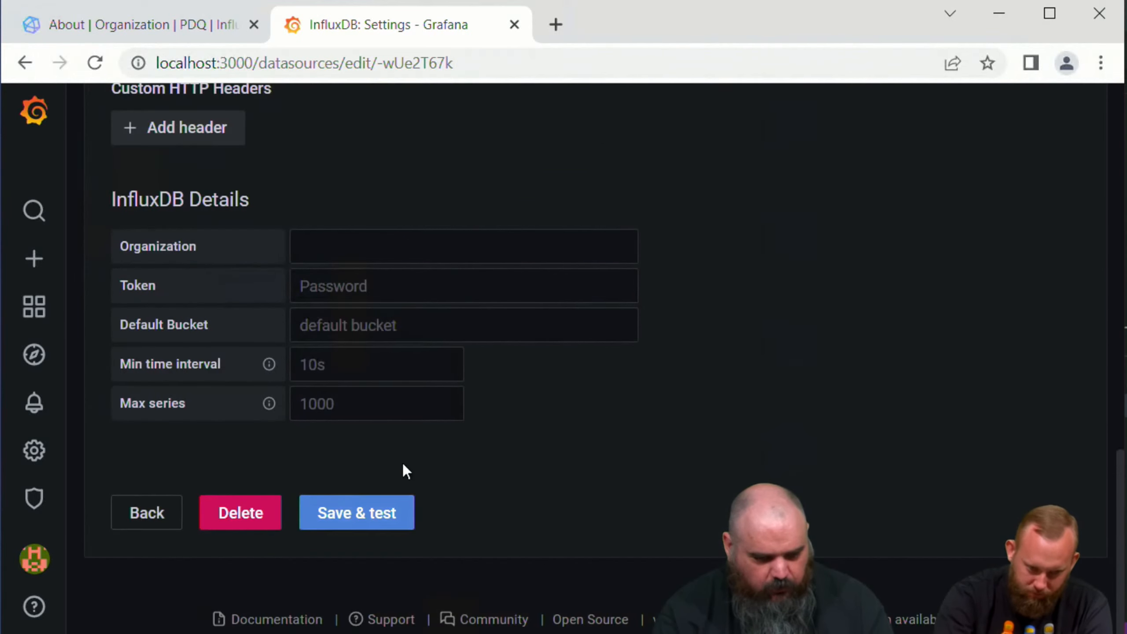
pyautogui.click(348, 239)
pyautogui.write('PDQ')
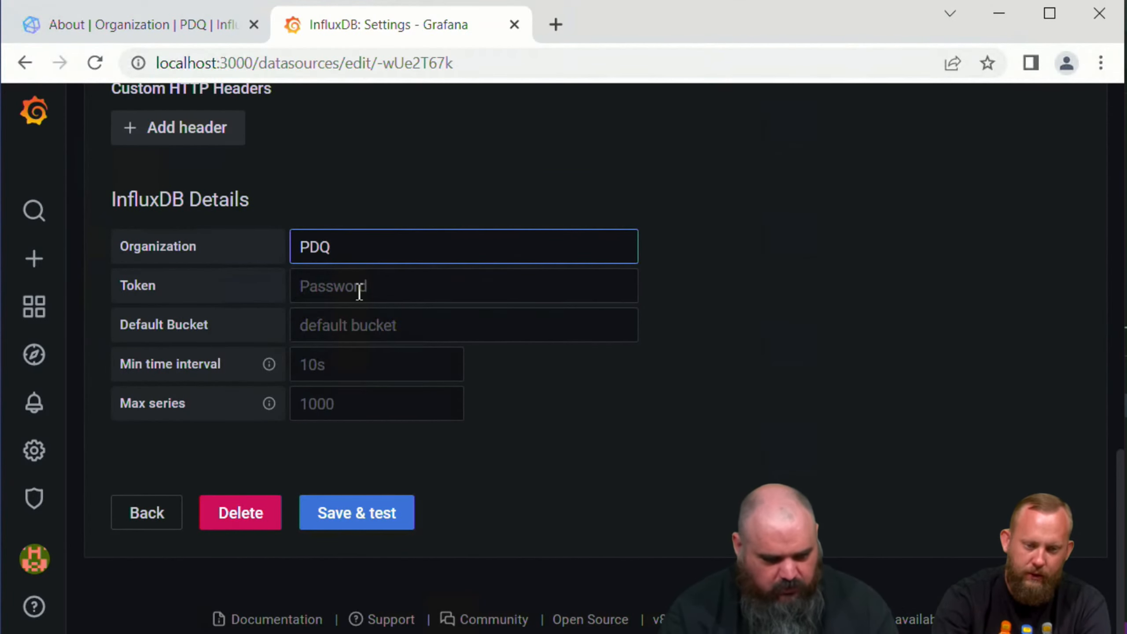
# Step: Switch to InfluxDB and copy the existing API token from the Load Data tokens list to the clipboard
pyautogui.click(169, 28)
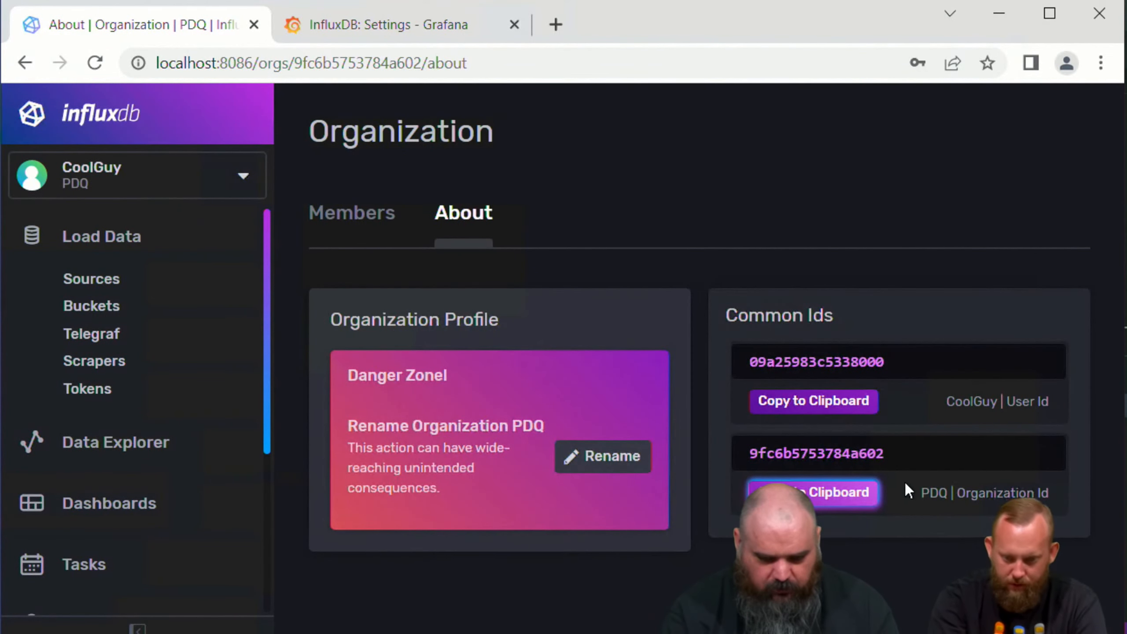
pyautogui.click(96, 390)
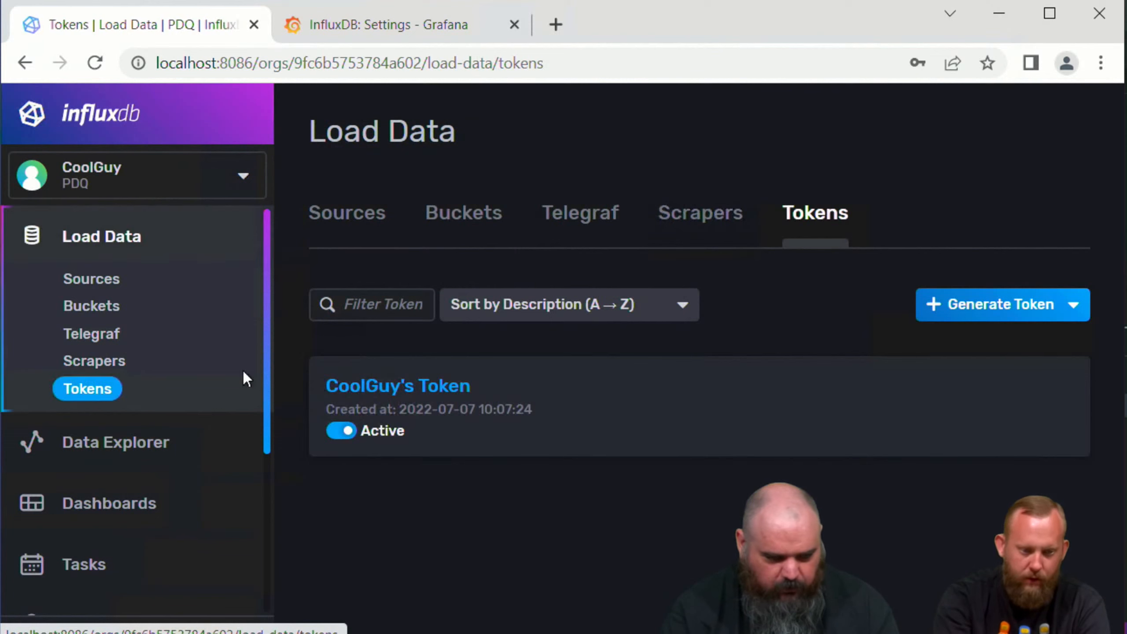
pyautogui.click(431, 385)
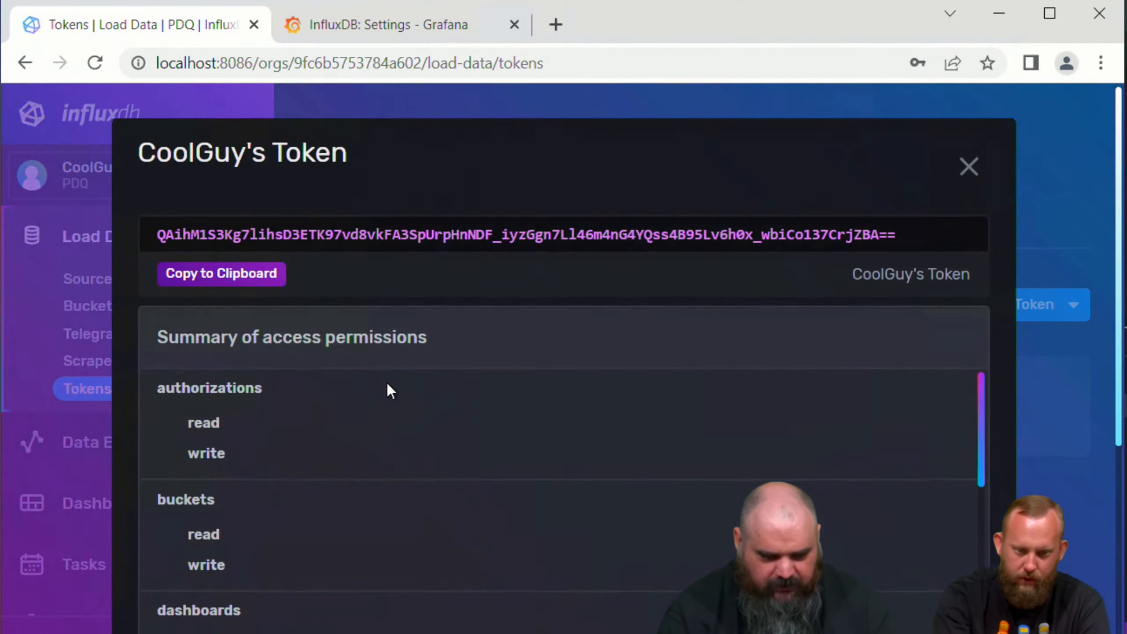
pyautogui.click(221, 275)
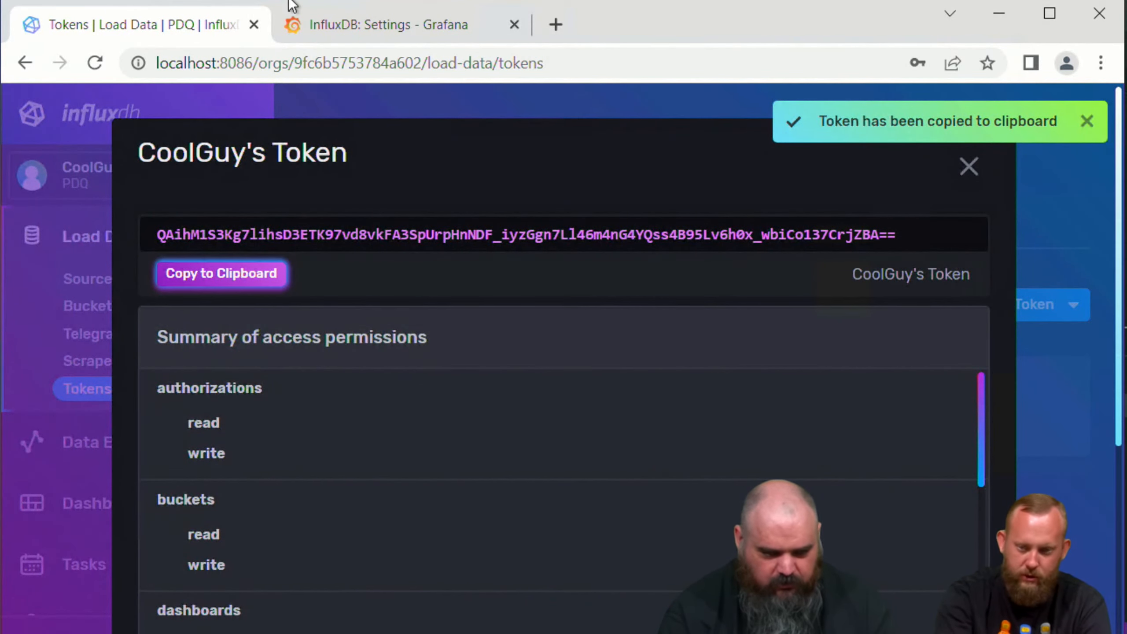
# Step: Return to the Grafana data source settings and paste the copied API token into the Token field
pyautogui.click(357, 32)
pyautogui.click(360, 289)
pyautogui.hotkey('ctrl', 'v')
# Step: Set the default bucket to Stuff, then save and test the data source
pyautogui.click(360, 323)
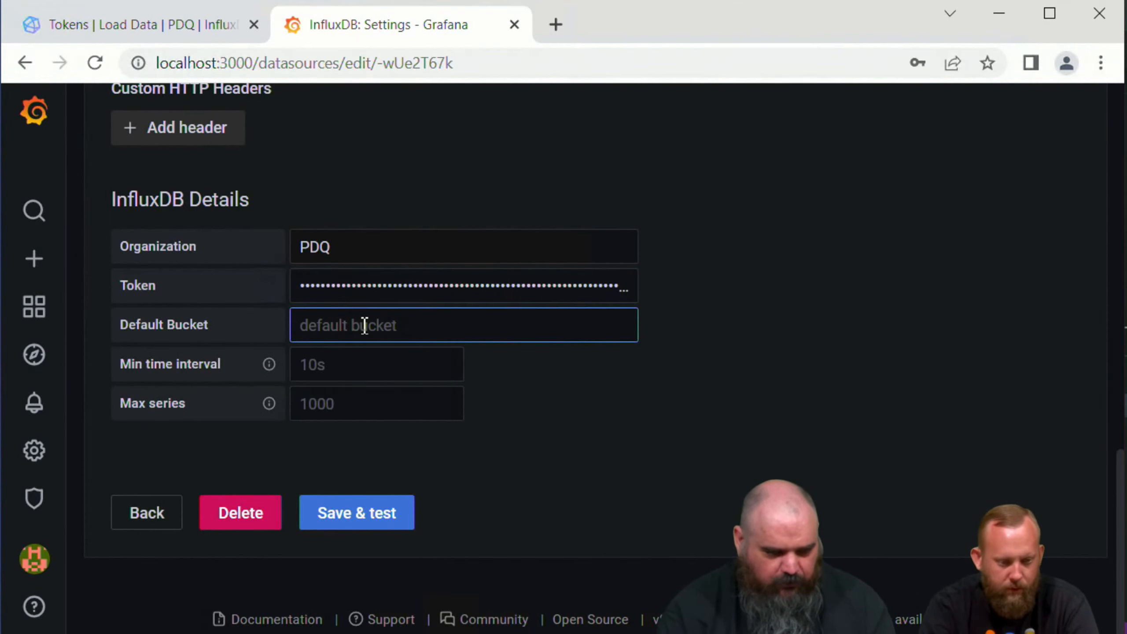
pyautogui.write('Stuff')
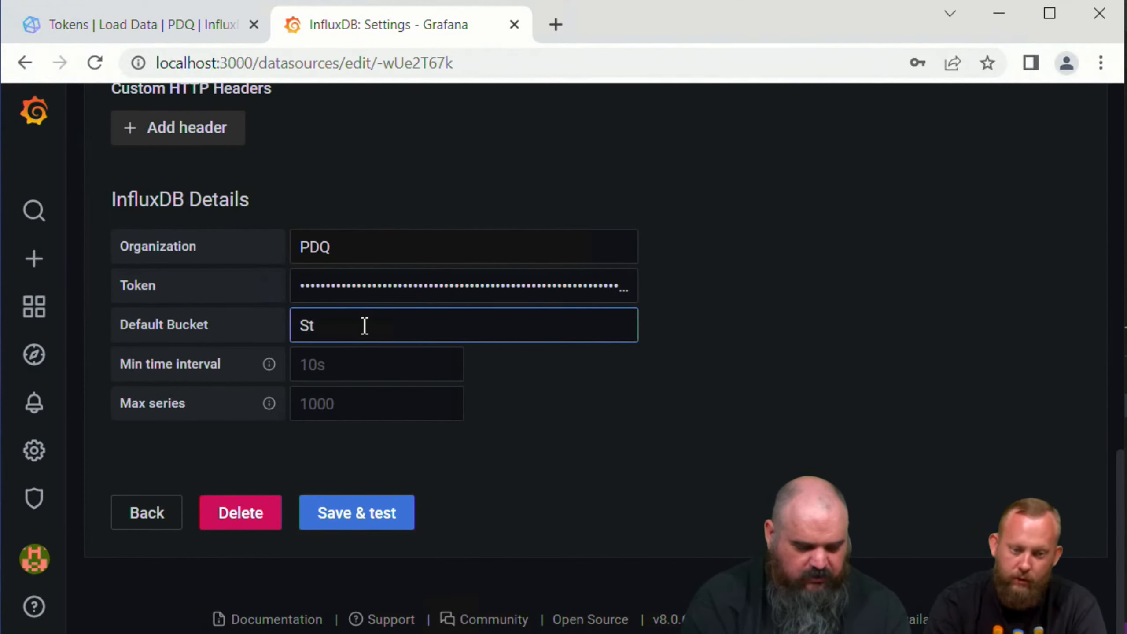
pyautogui.click(359, 516)
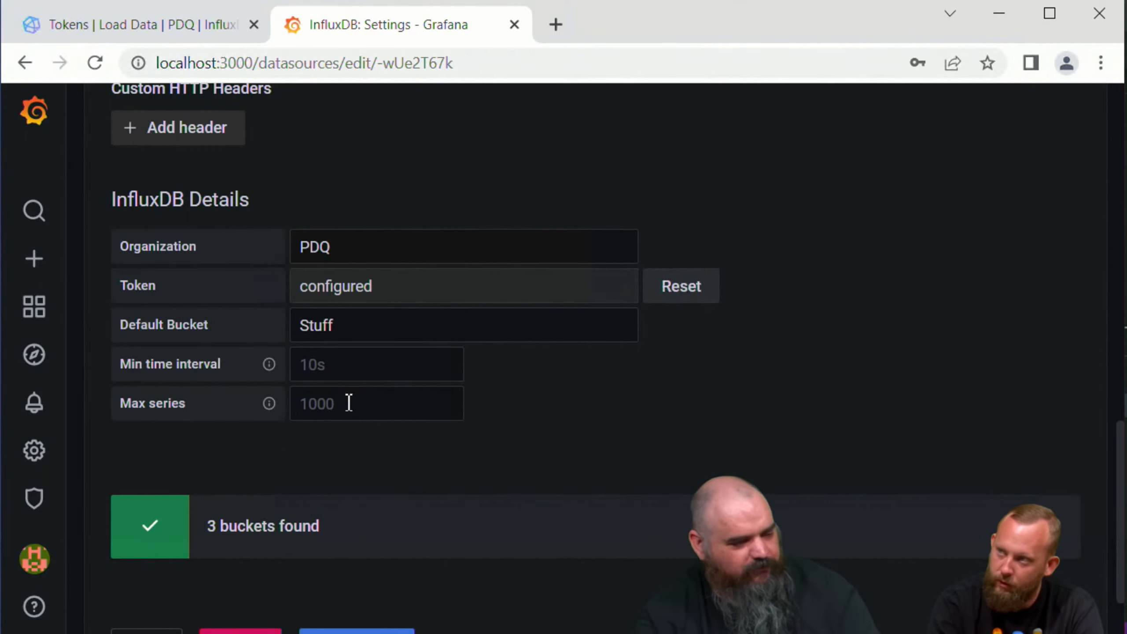
pyautogui.scroll(10, 349, 403)
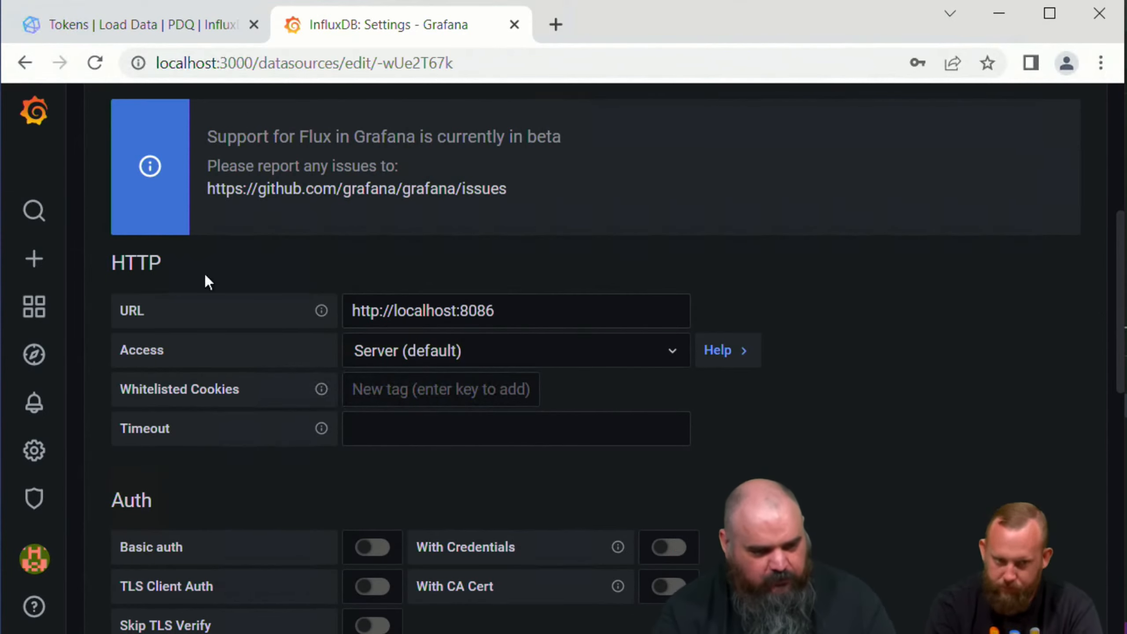
# Step: Switch to Visual Studio Code and examine Monitoring.ps1, from its parameters and hashtable through the service, logon event and port checks
pyautogui.moveTo(273, 633)
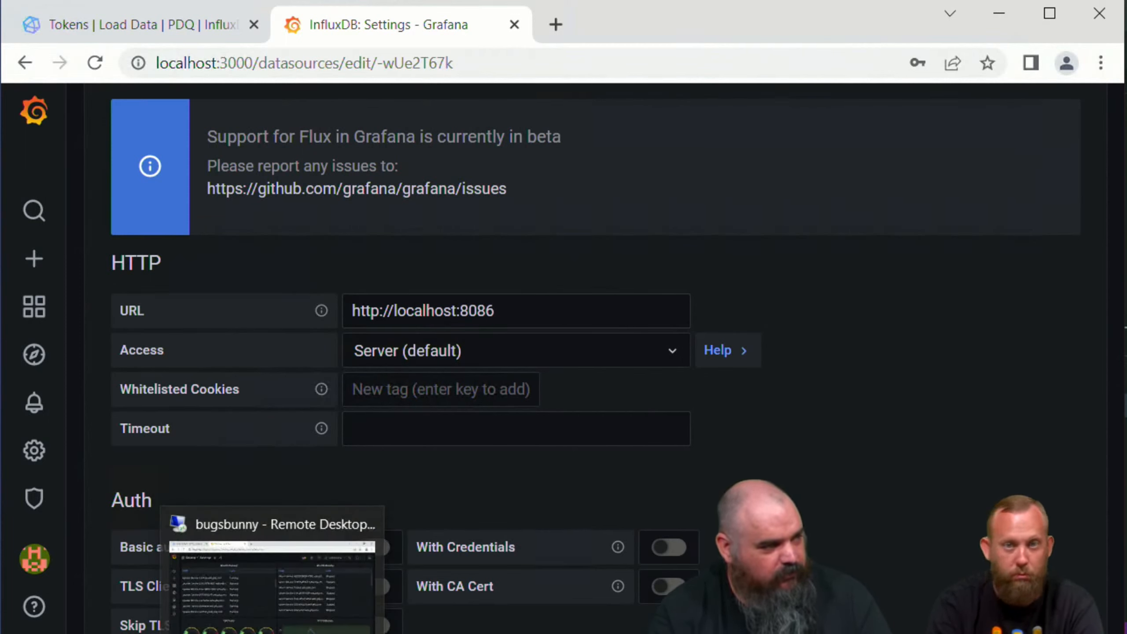
pyautogui.moveTo(218, 633)
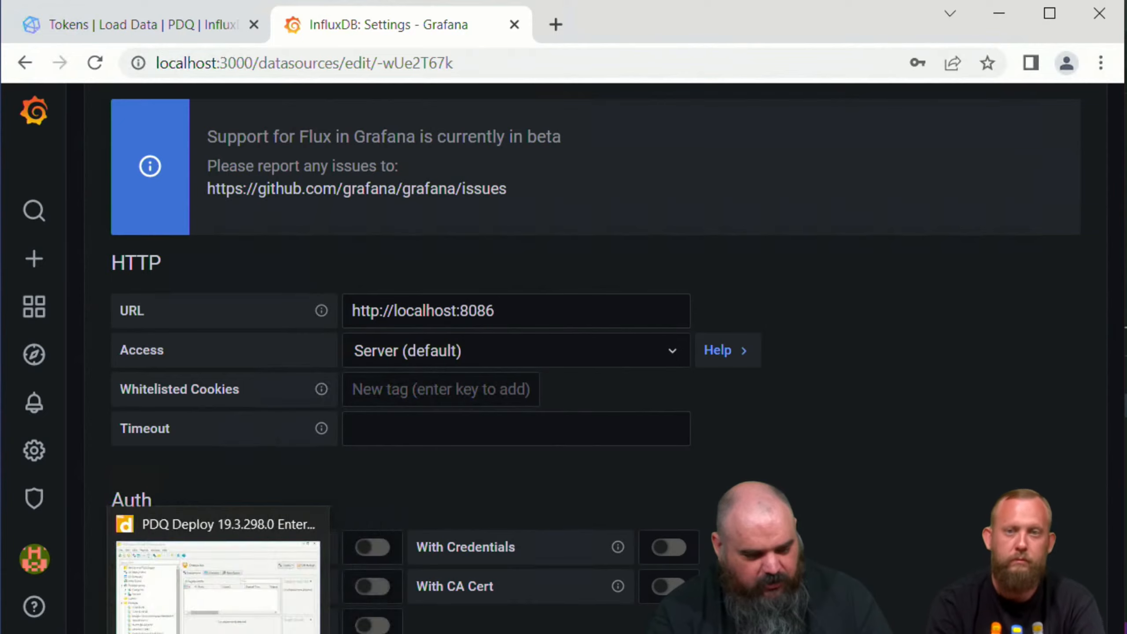
pyautogui.click(165, 633)
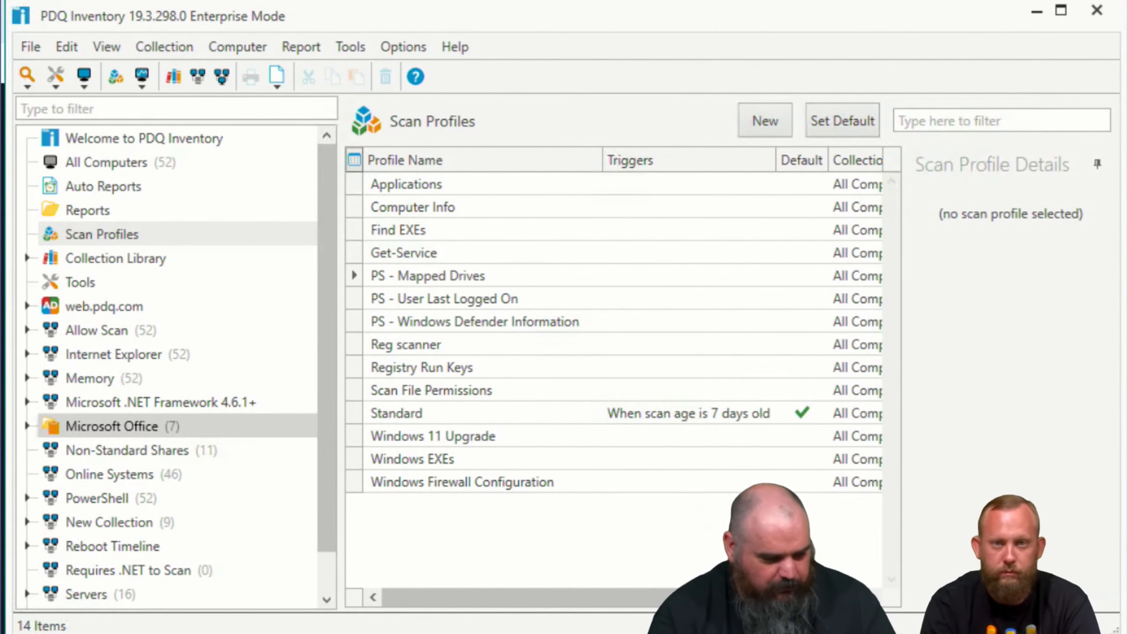
pyautogui.click(134, 633)
pyautogui.click(262, 54)
pyautogui.click(163, 58)
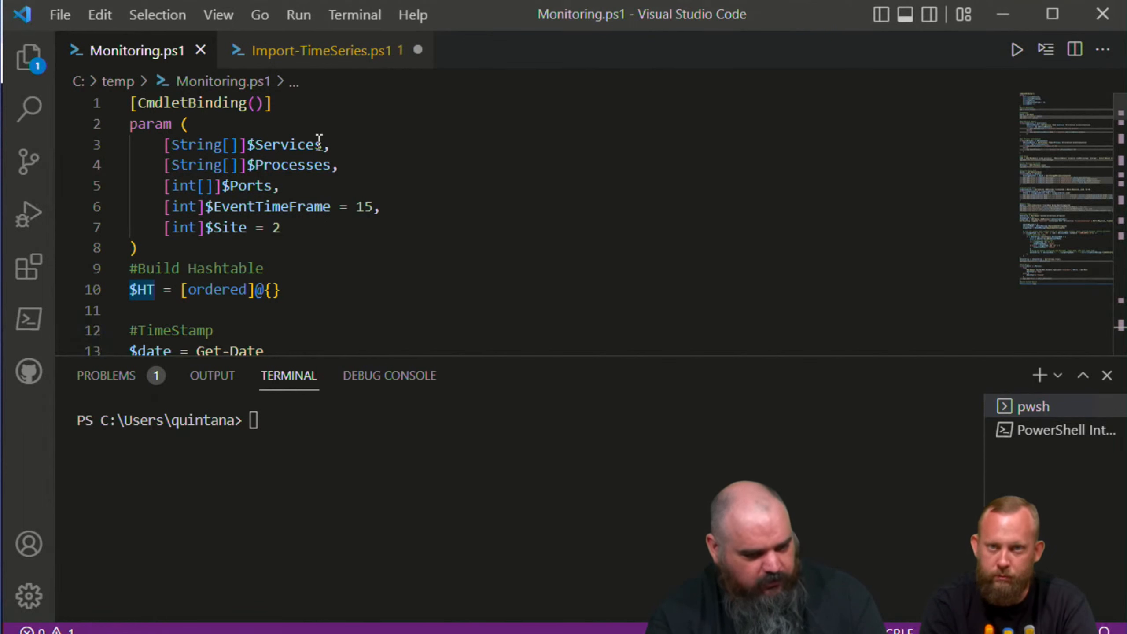
pyautogui.scroll(-5, 271, 177)
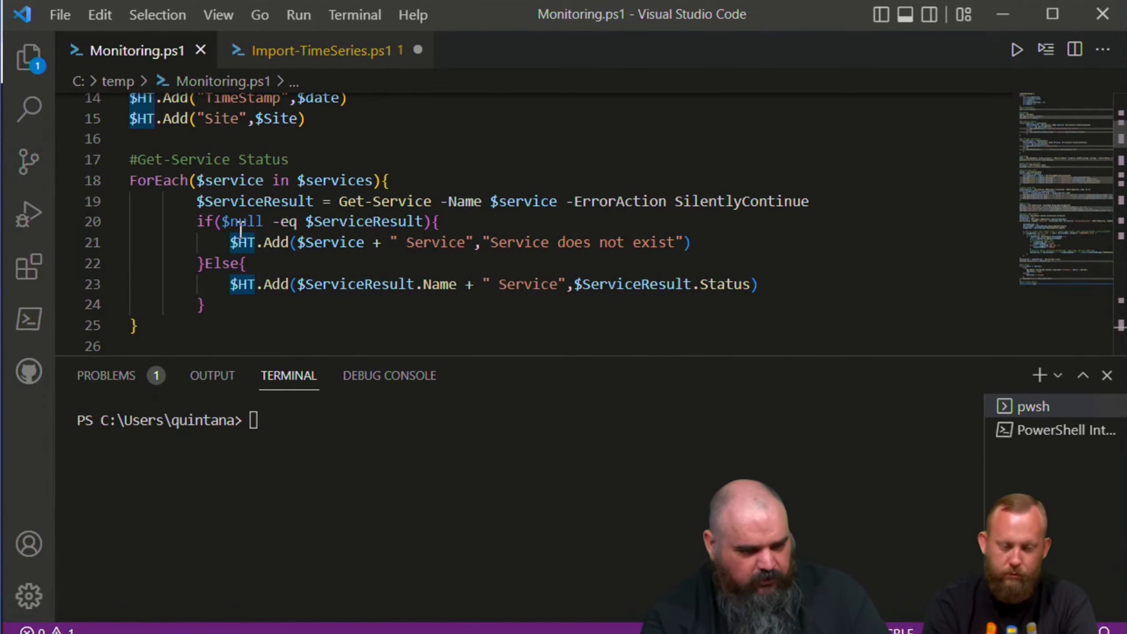
pyautogui.scroll(-20, 256, 243)
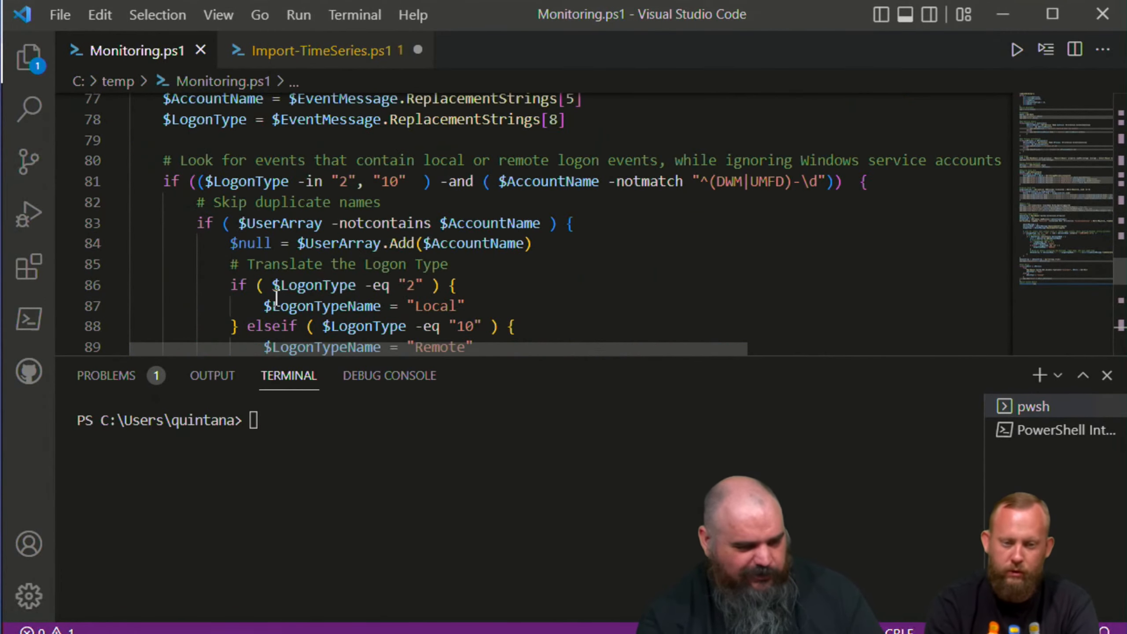
pyautogui.scroll(-4, 280, 284)
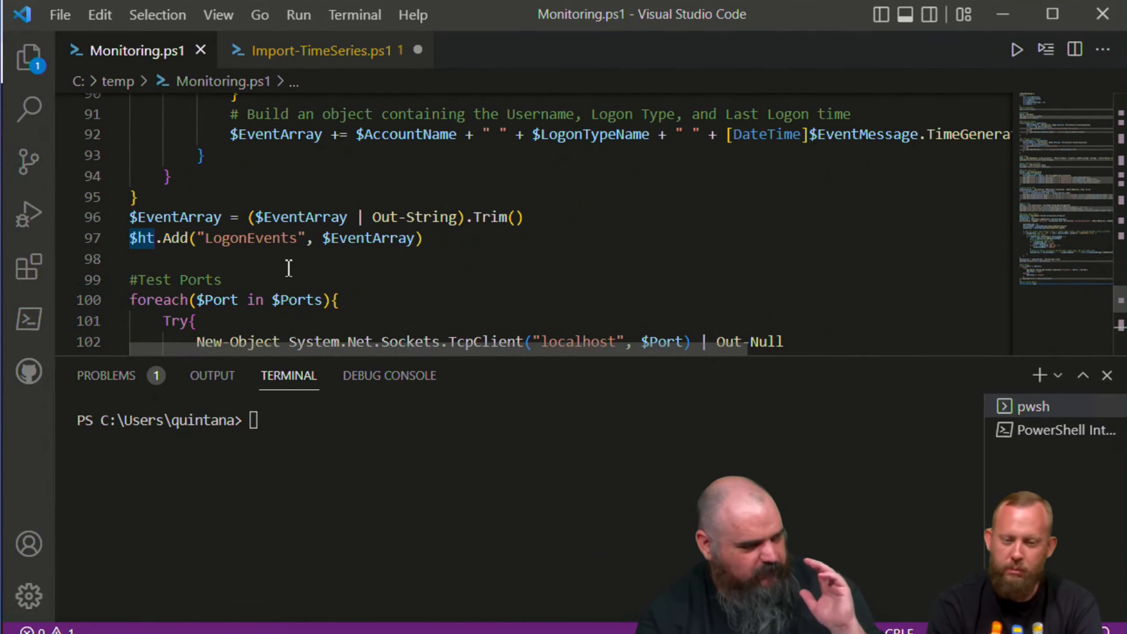
pyautogui.scroll(-7, 289, 267)
pyautogui.scroll(20, 297, 262)
pyautogui.scroll(16, 302, 262)
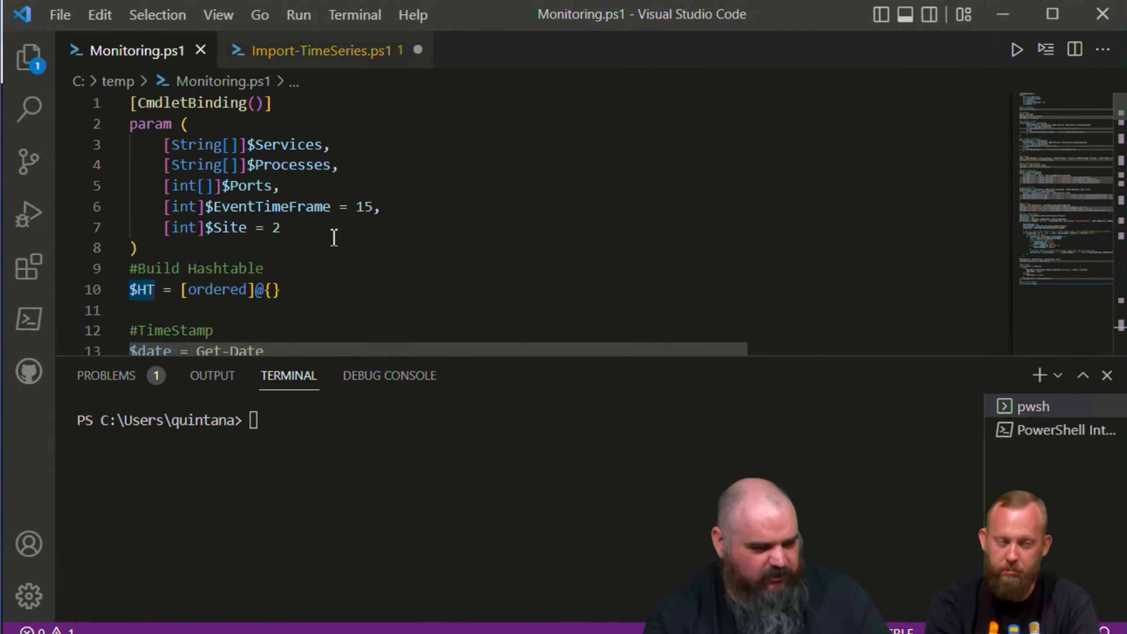
pyautogui.click(376, 207)
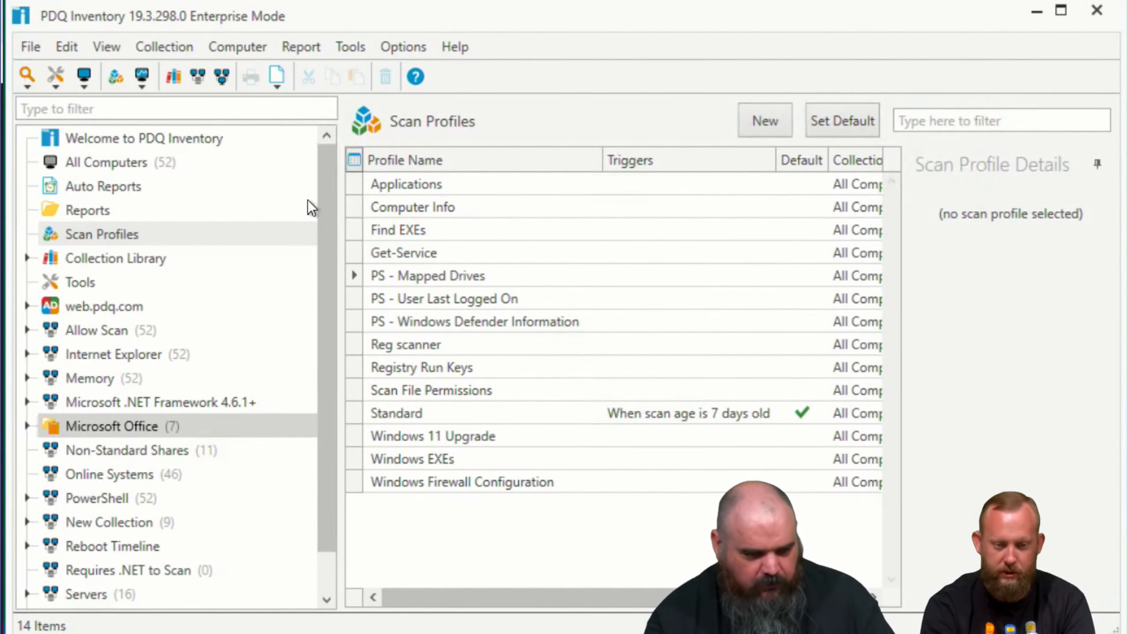
# Step: Switch to PDQ Inventory and create a new scan profile named Monitoring
pyautogui.click(110, 237)
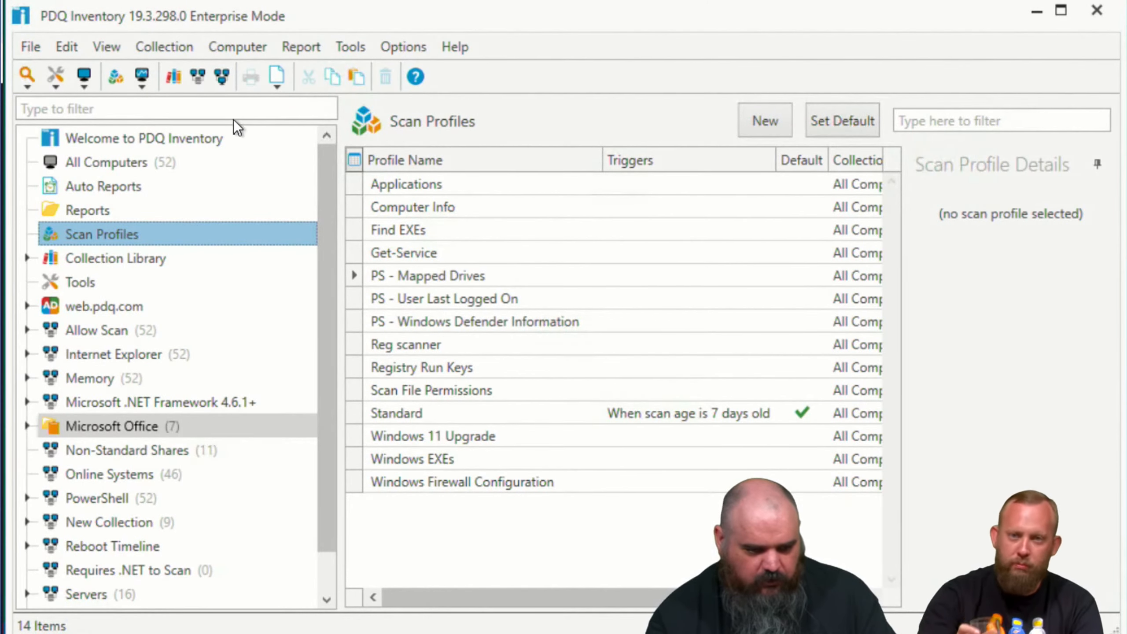
pyautogui.click(777, 120)
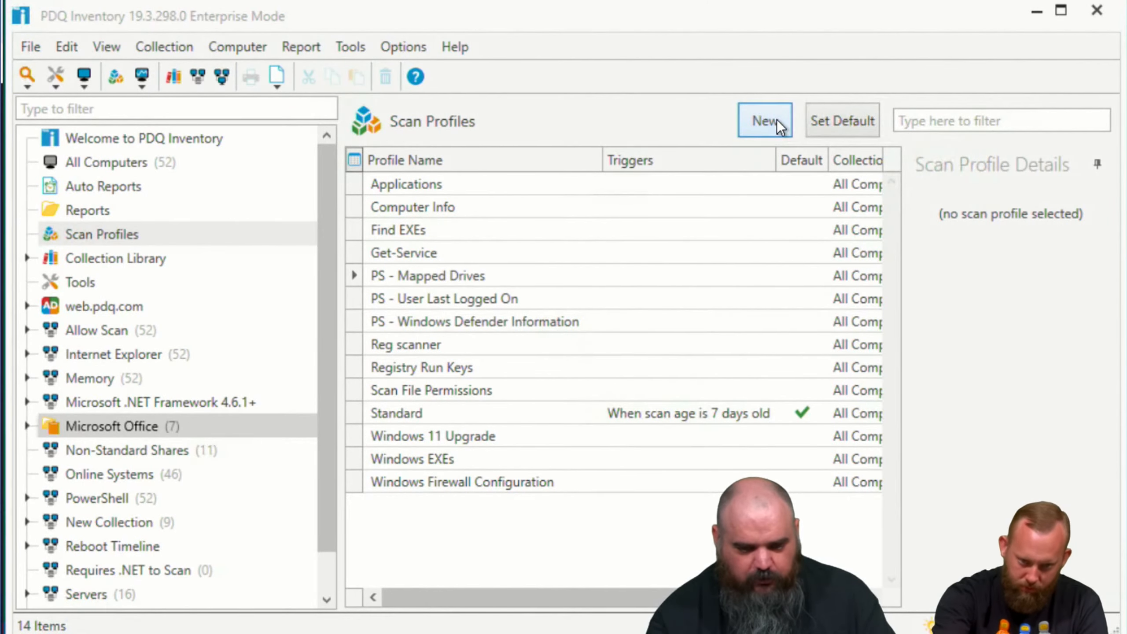
pyautogui.write('Monitoring')
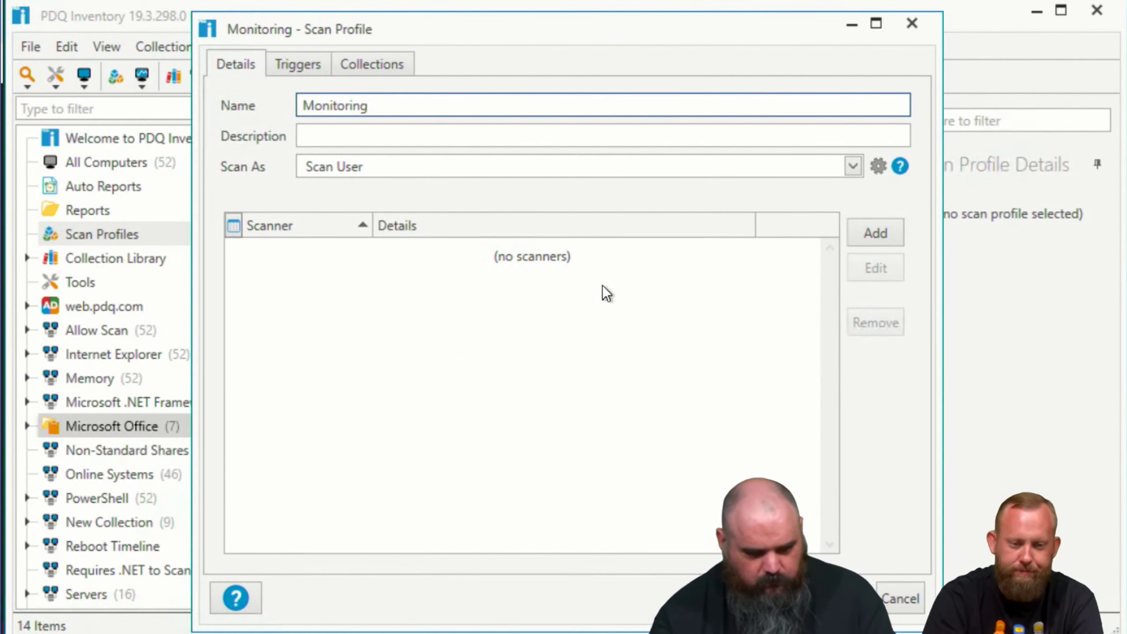
# Step: Add a PowerShell scanner to the Monitoring scan profile and enter Monitroing as its scanner name
pyautogui.click(875, 237)
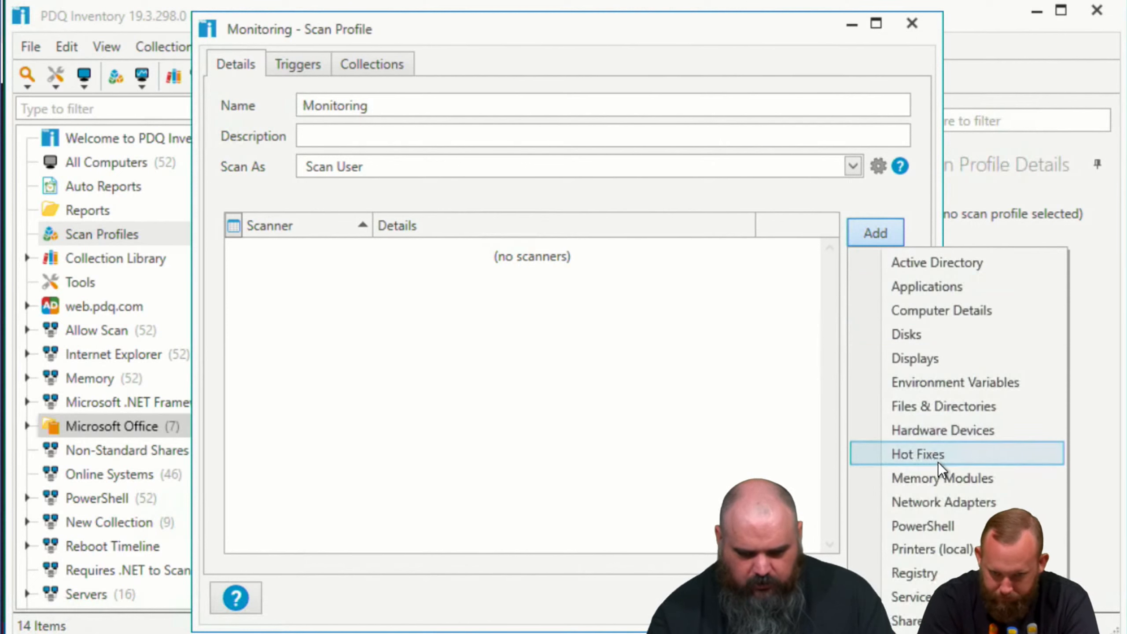
pyautogui.click(928, 524)
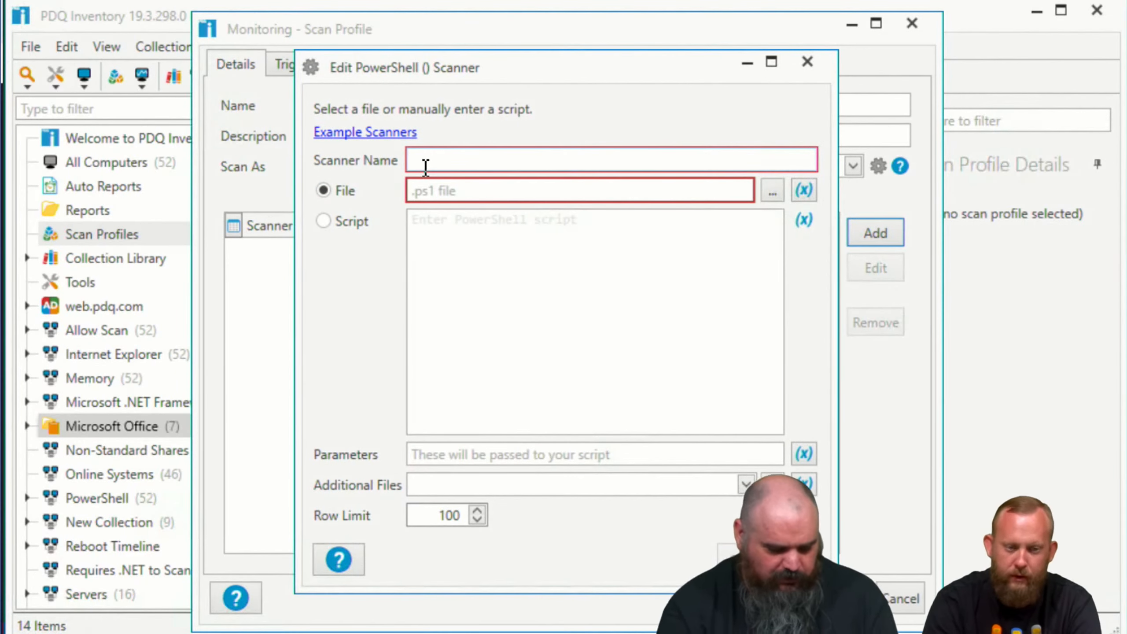
pyautogui.write('Monitroing')
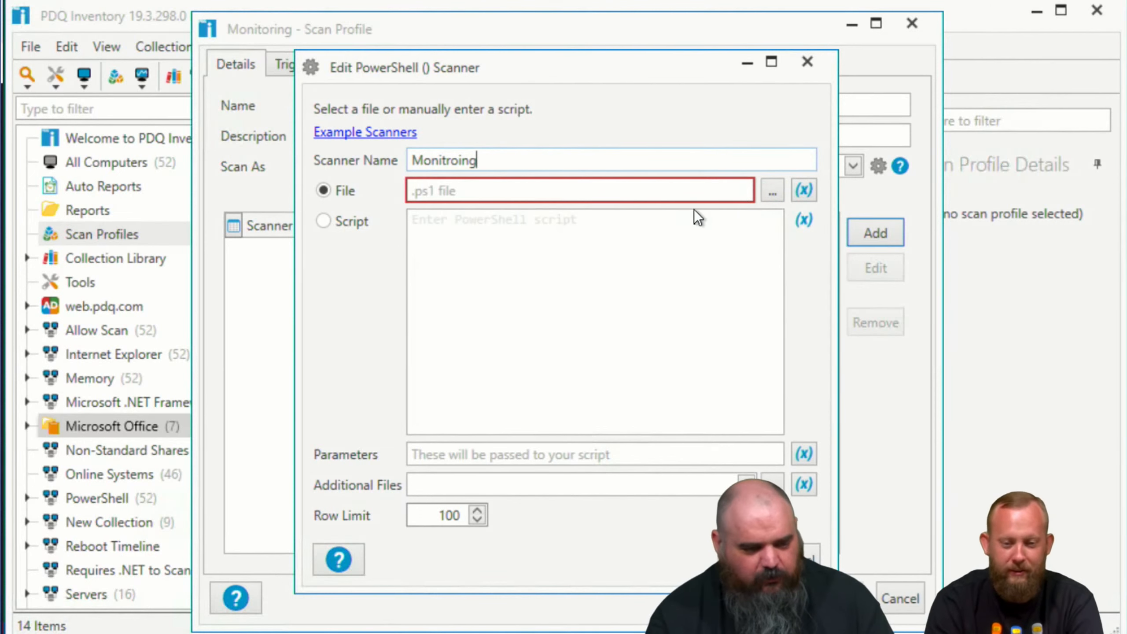
# Step: Use Monitoring.ps1 from C:\temp as the scanner's script file and check which parameters the script accepts
pyautogui.click(773, 197)
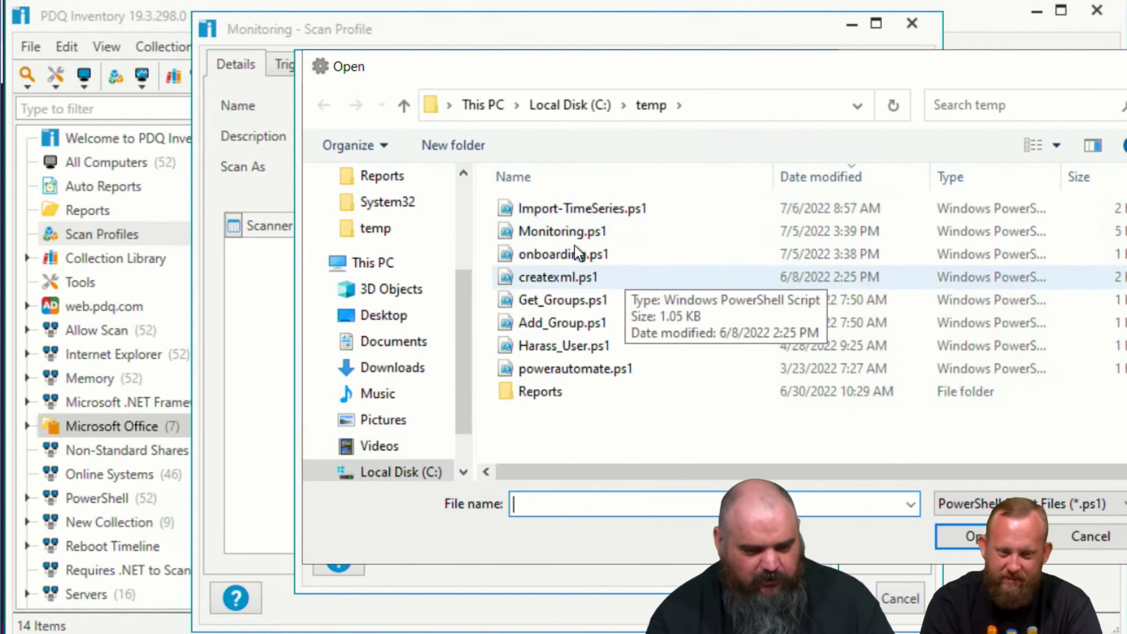
pyautogui.click(563, 230)
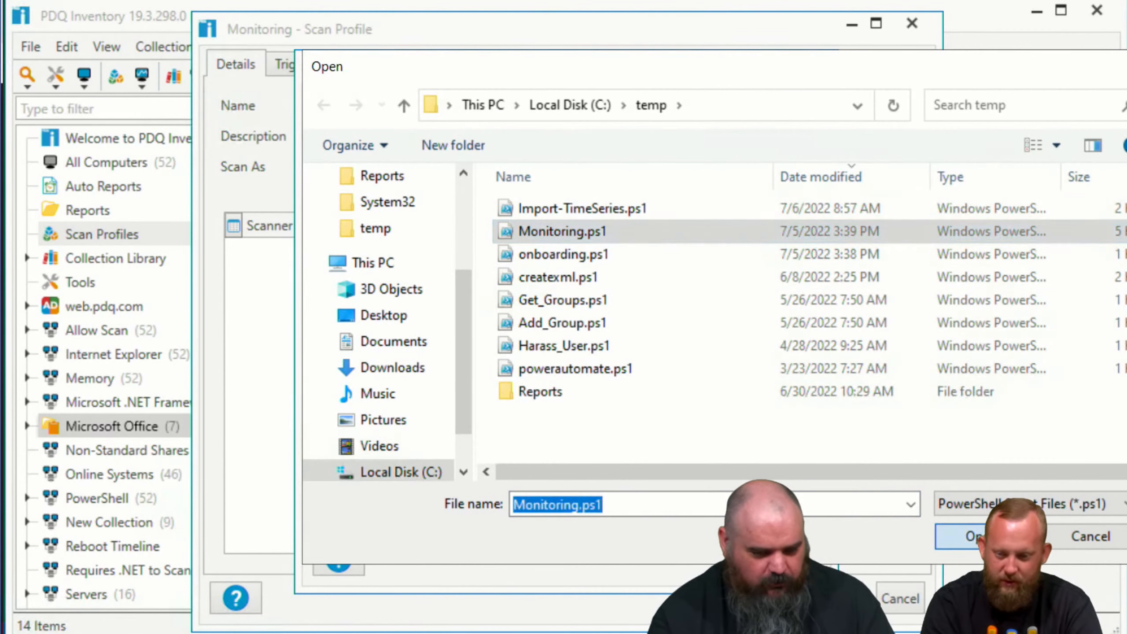
pyautogui.click(989, 536)
pyautogui.moveTo(460, 454)
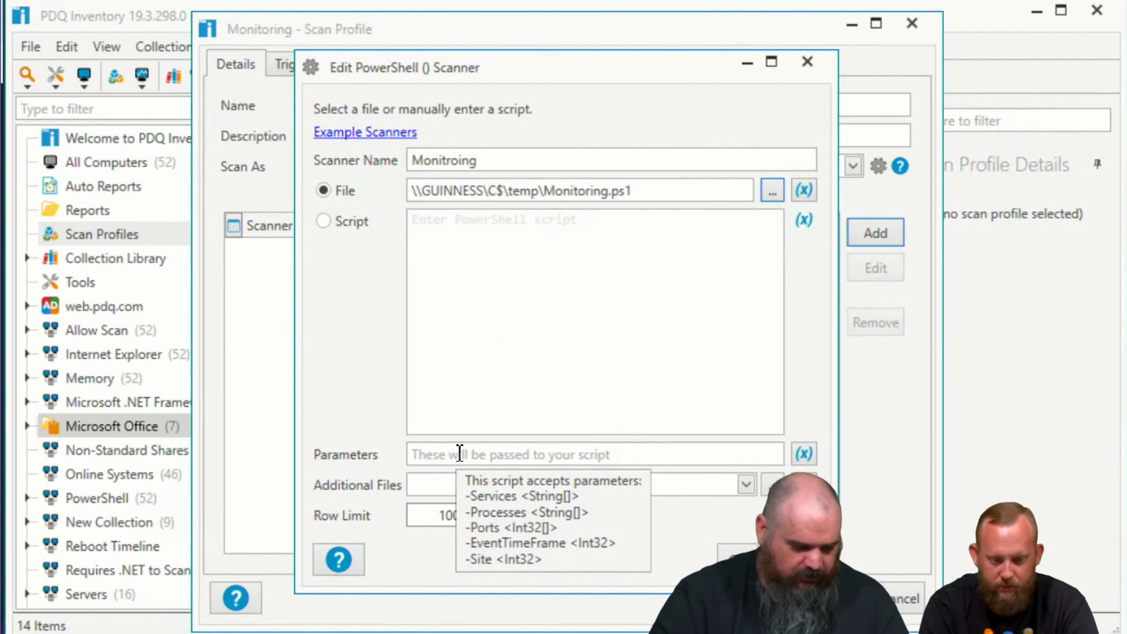
pyautogui.moveTo(386, 526)
pyautogui.mouseDown()
pyautogui.moveTo(624, 541)
pyautogui.moveTo(492, 443)
pyautogui.moveTo(496, 576)
pyautogui.mouseUp()
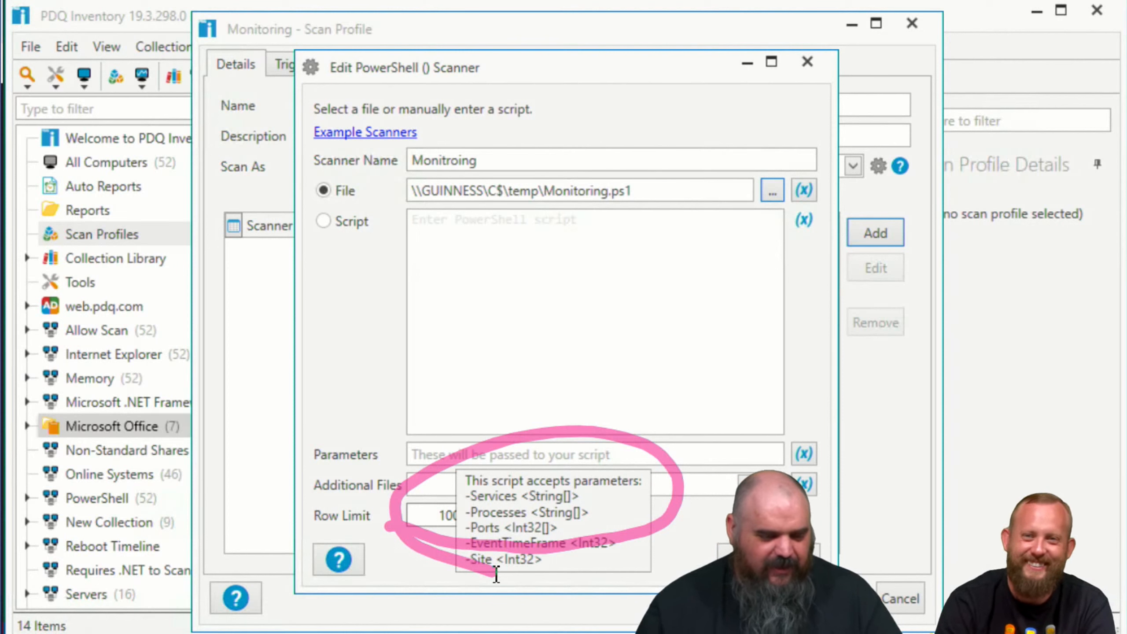
pyautogui.press('Escape')
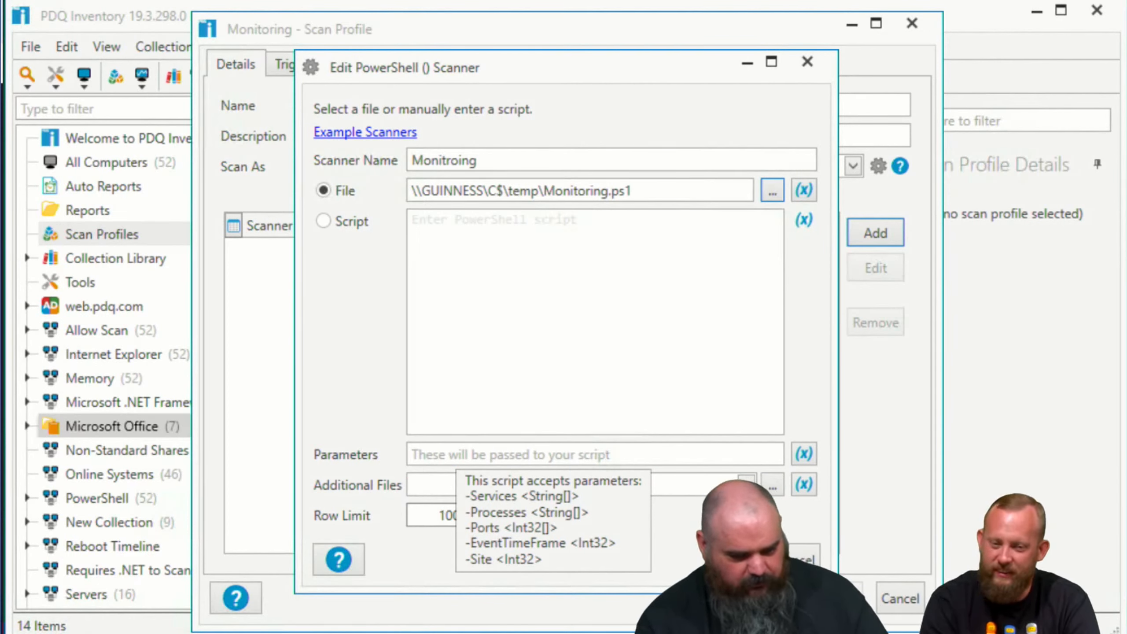
# Step: Pass the -Services parameter to the script with the custom variable @(Services)
pyautogui.click(694, 464)
pyautogui.write('-Se')
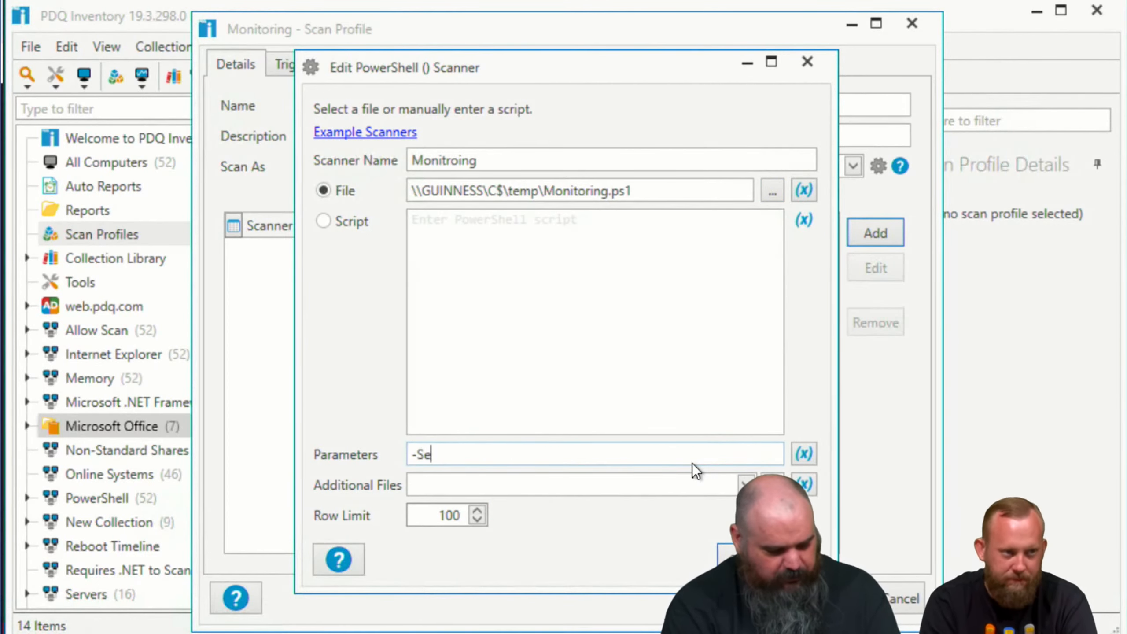
pyautogui.write('rvices')
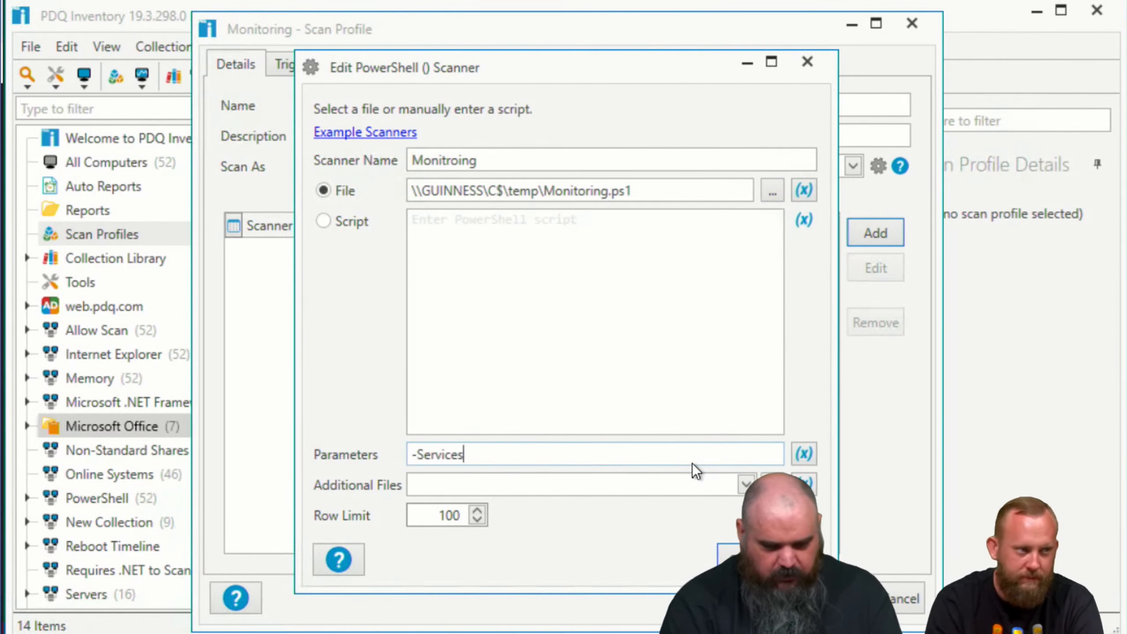
pyautogui.click(806, 461)
pyautogui.moveTo(902, 490)
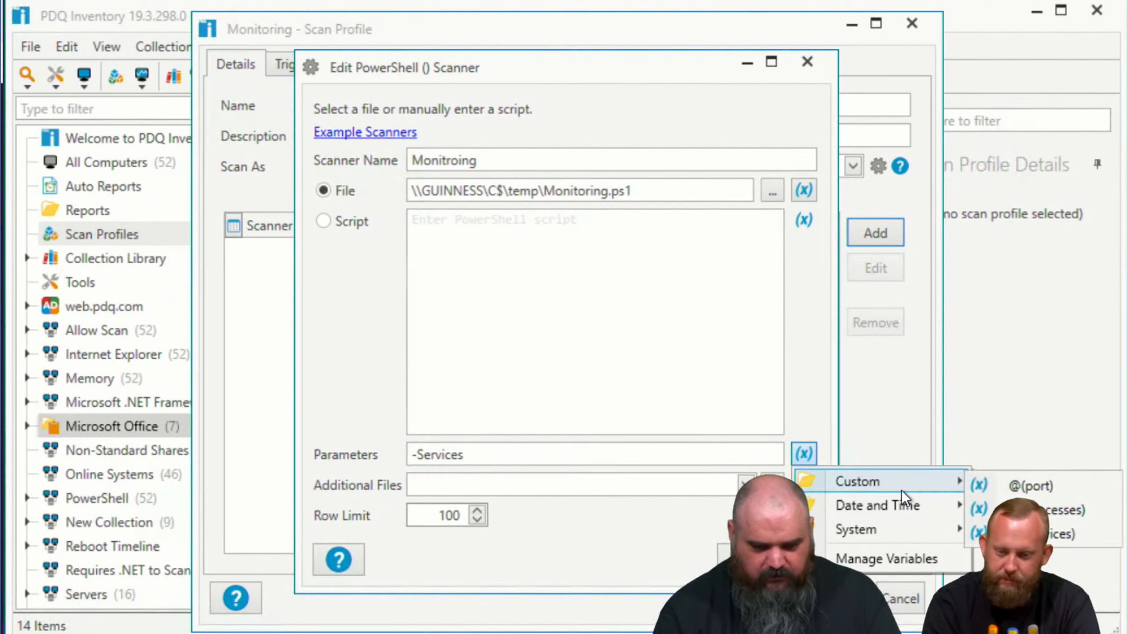
pyautogui.click(1056, 533)
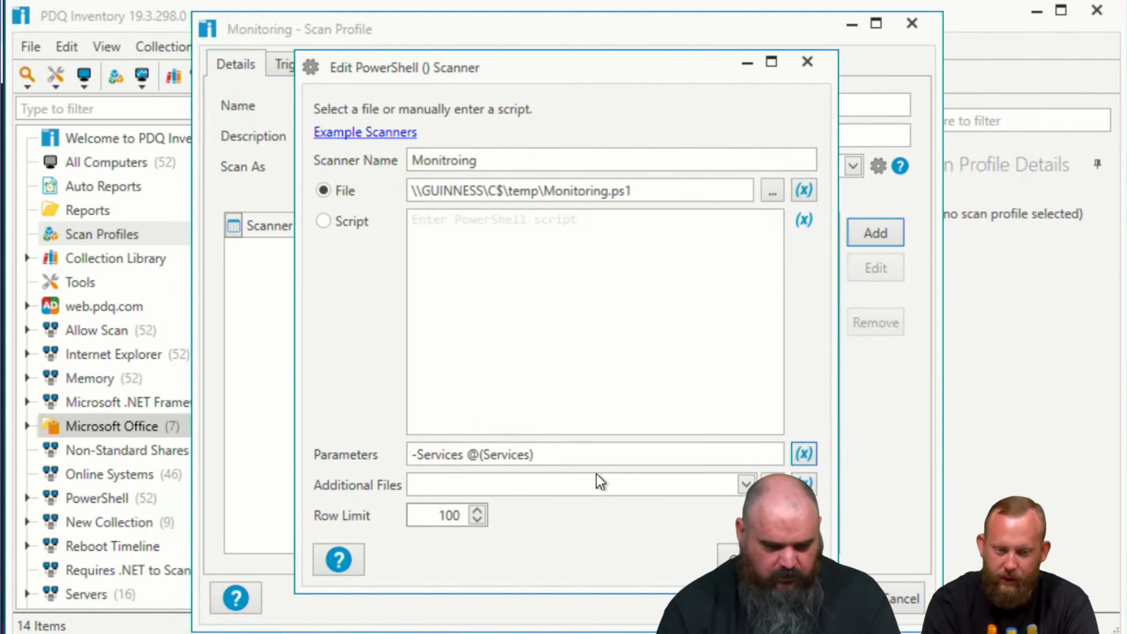
# Step: Append the -Ports parameter with the custom variable @(port) to the script parameters
pyautogui.write('Ports')
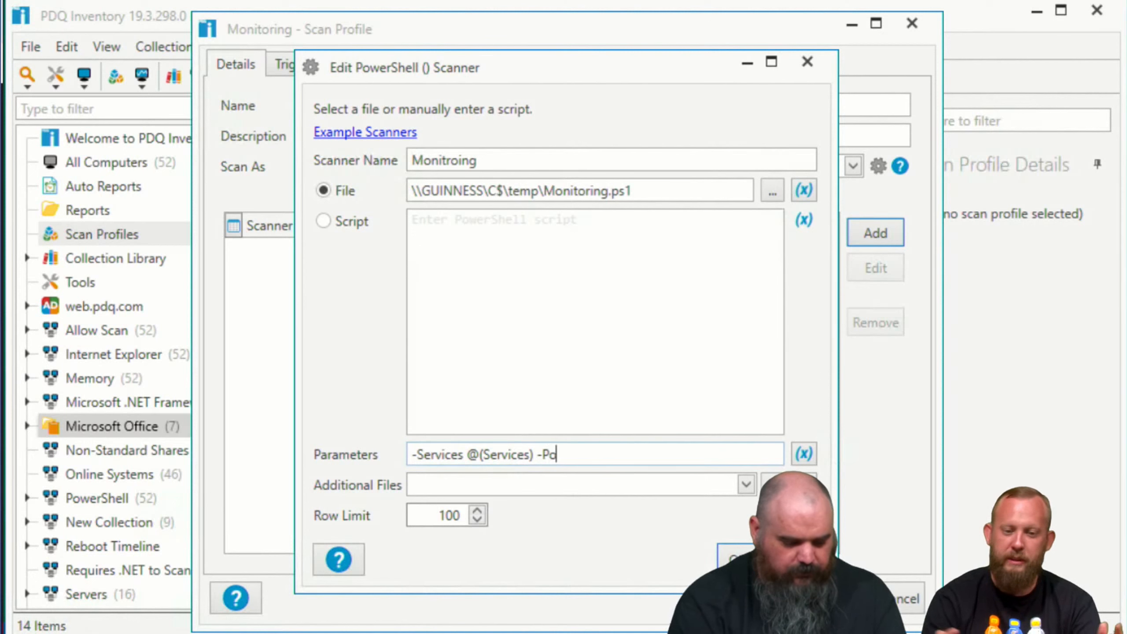
pyautogui.click(796, 451)
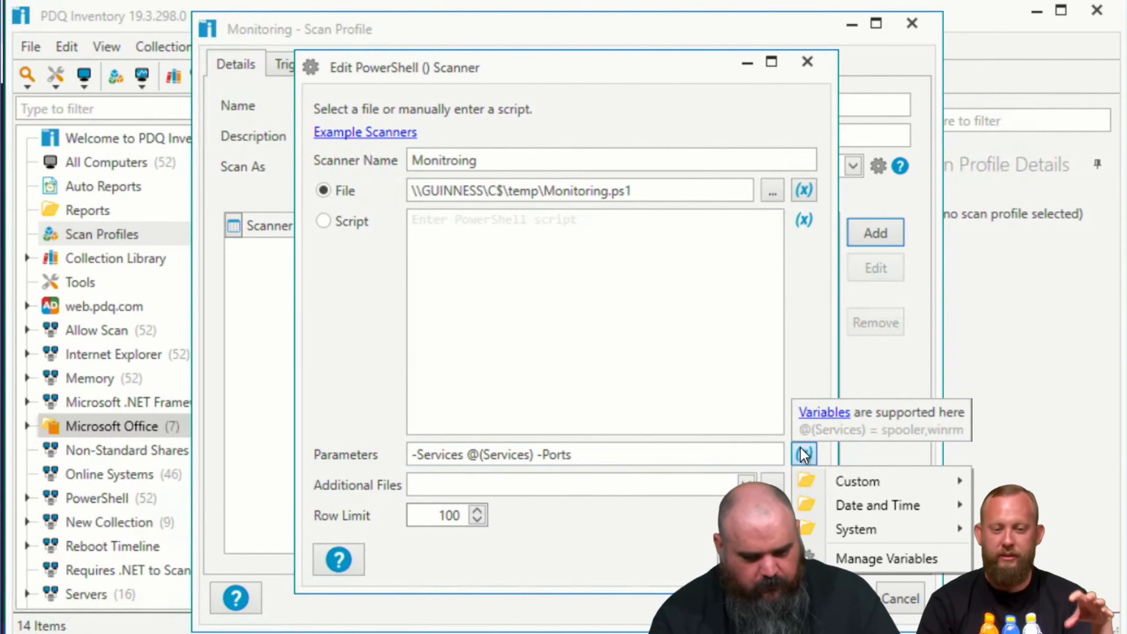
pyautogui.moveTo(850, 487)
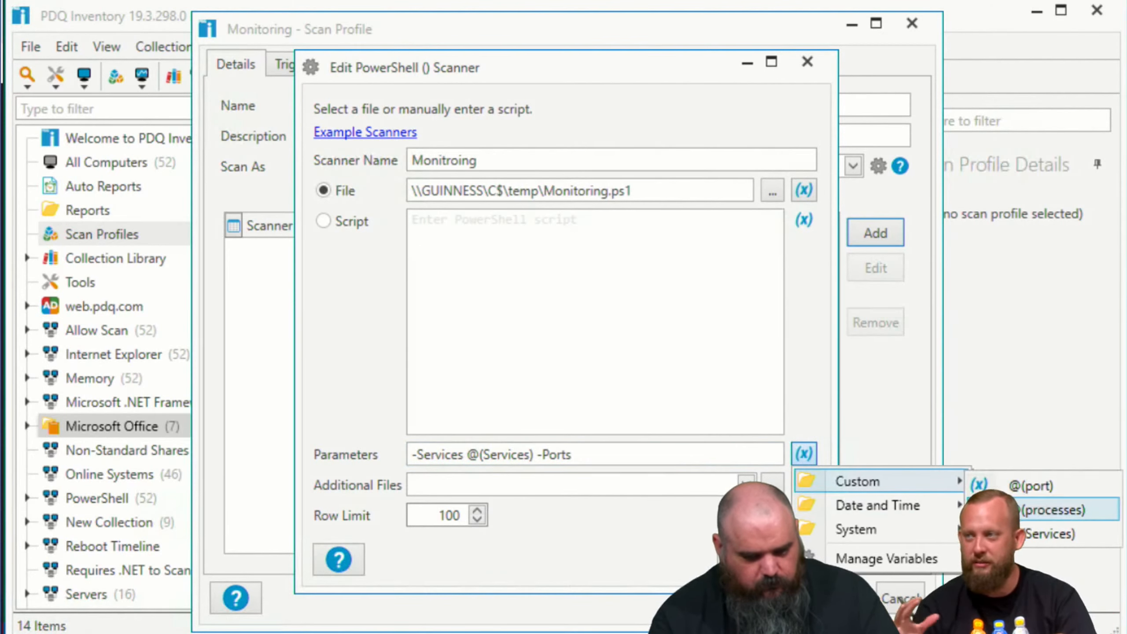
pyautogui.click(1020, 487)
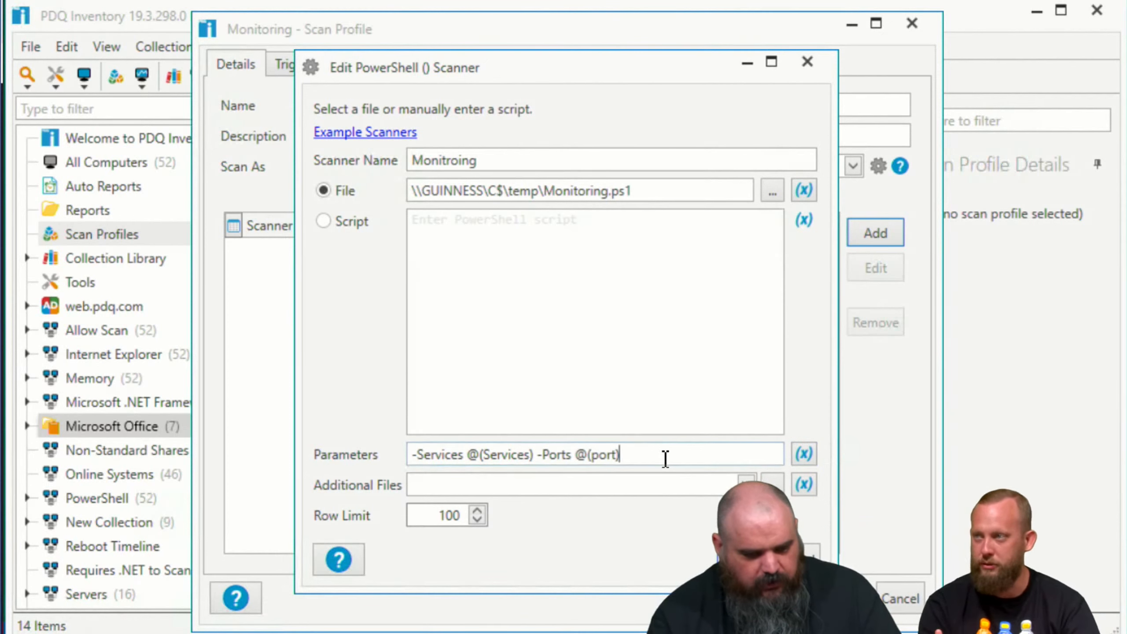
# Step: Append -Processes with the custom variable @(processes) to the script parameters, then save the scanner and the Monitoring scan profile
pyautogui.write('-')
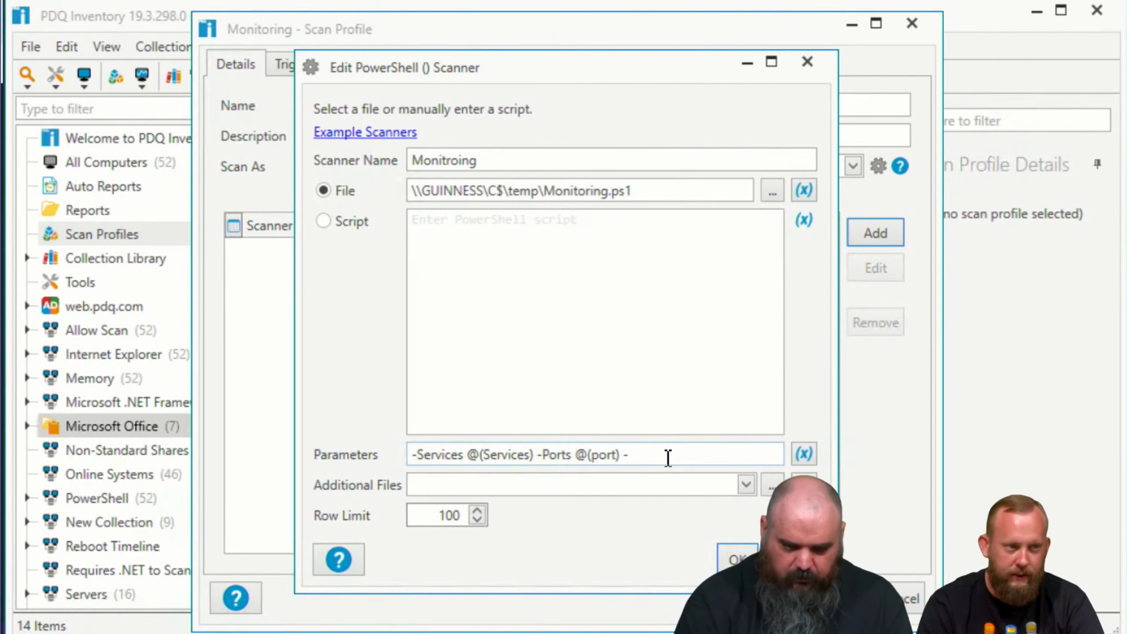
pyautogui.write('Proces')
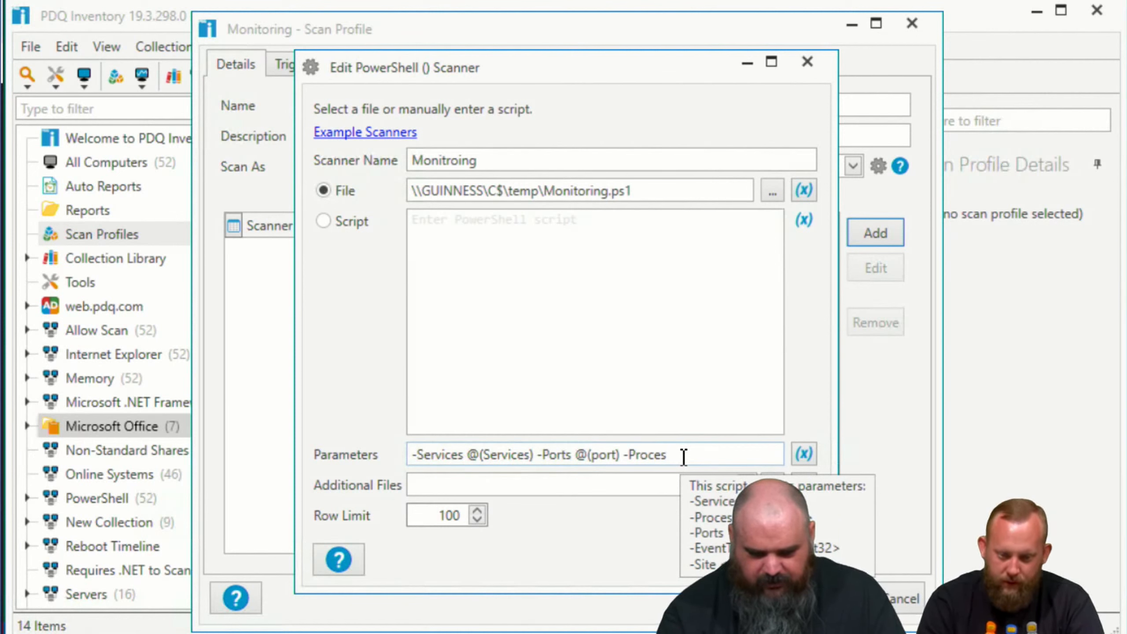
pyautogui.write('ses')
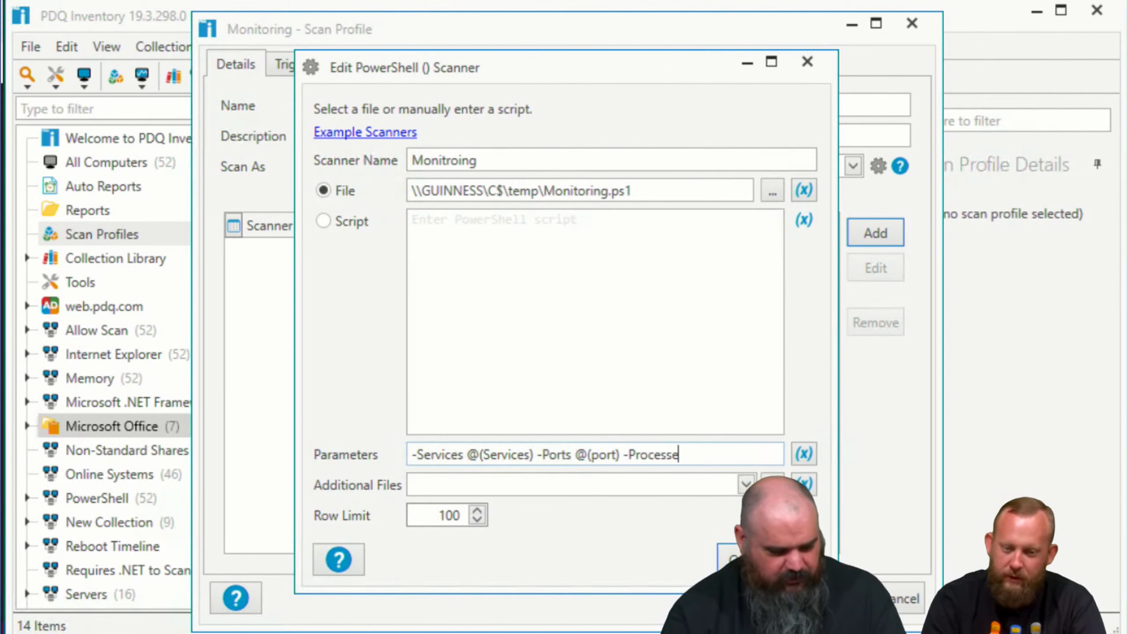
pyautogui.click(801, 454)
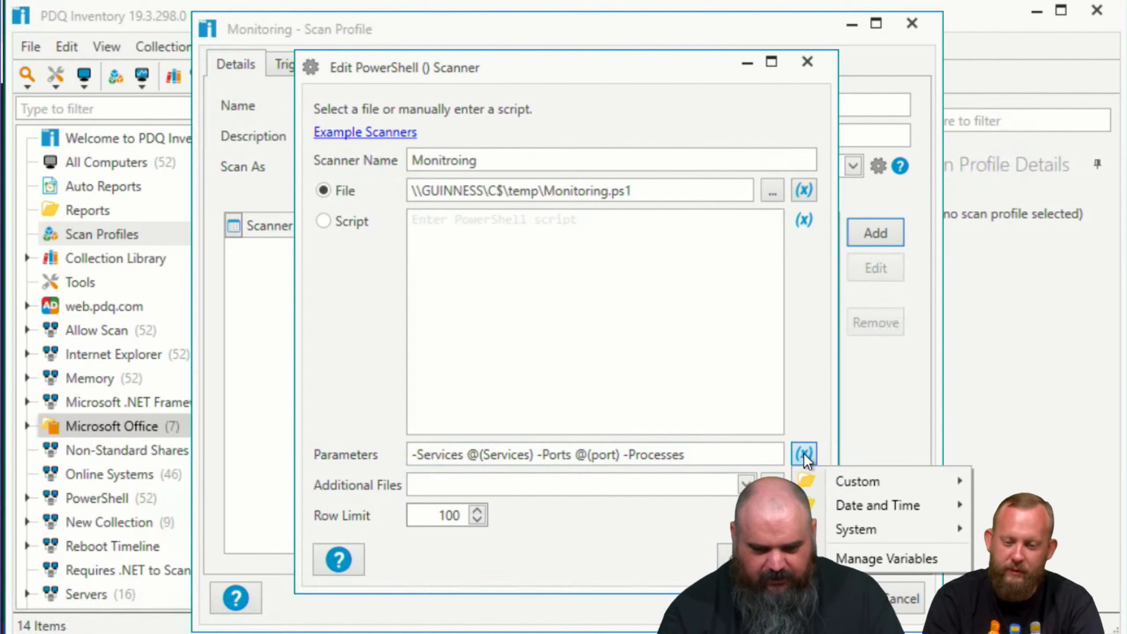
pyautogui.moveTo(869, 488)
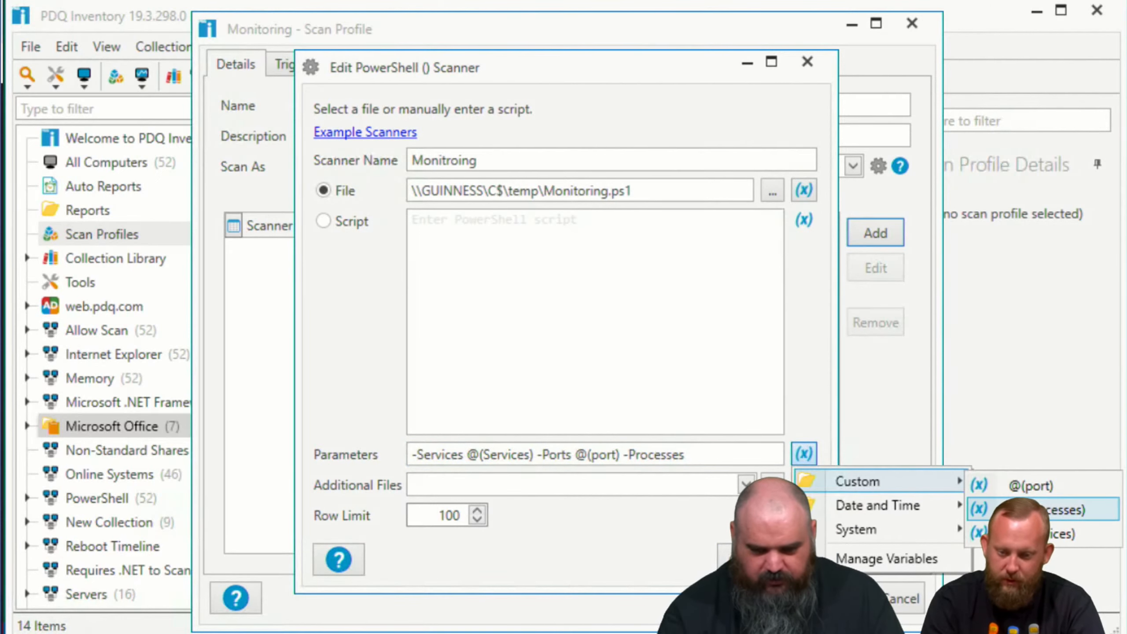
pyautogui.click(1025, 509)
pyautogui.click(742, 559)
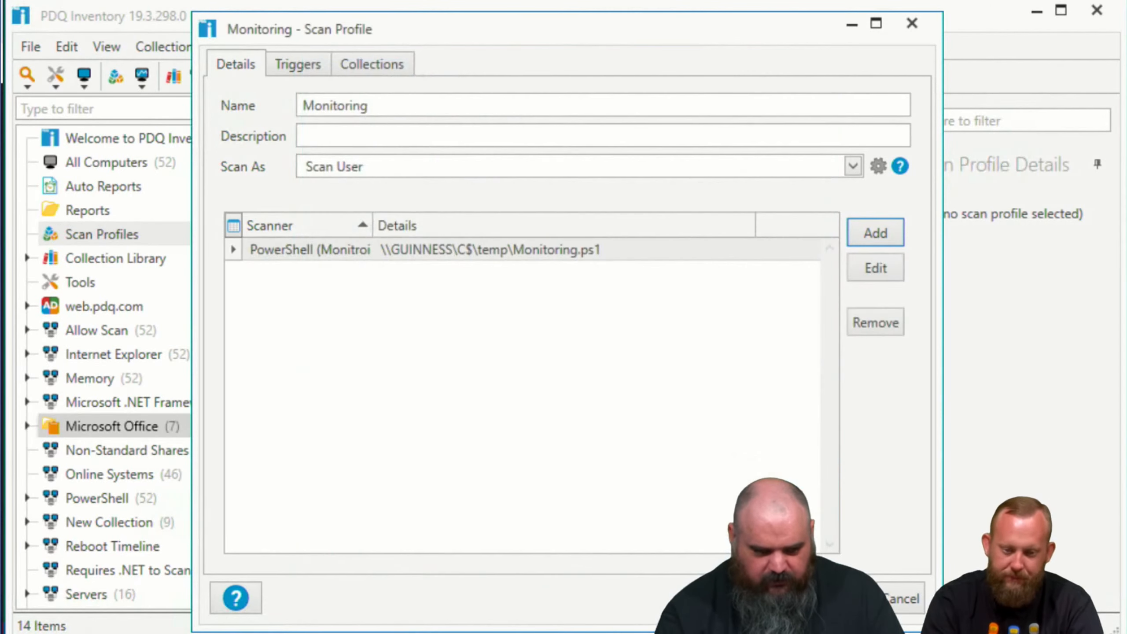
pyautogui.press('Return')
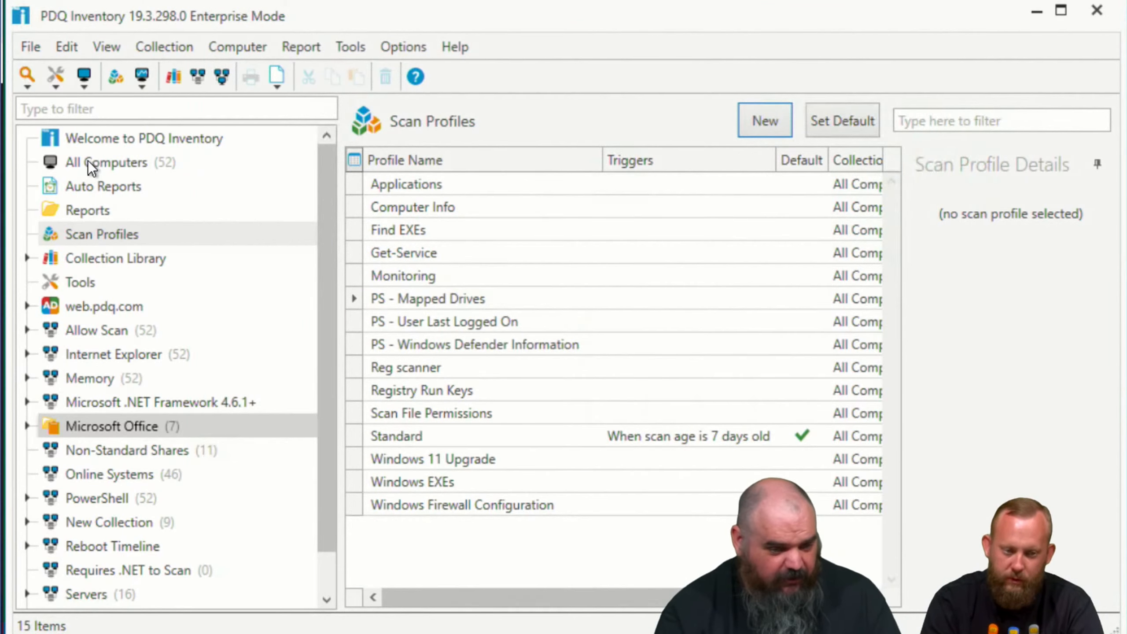
# Step: Scan the All Computers collection with the Monitoring scan profile
pyautogui.click(88, 161)
pyautogui.rightClick(88, 161)
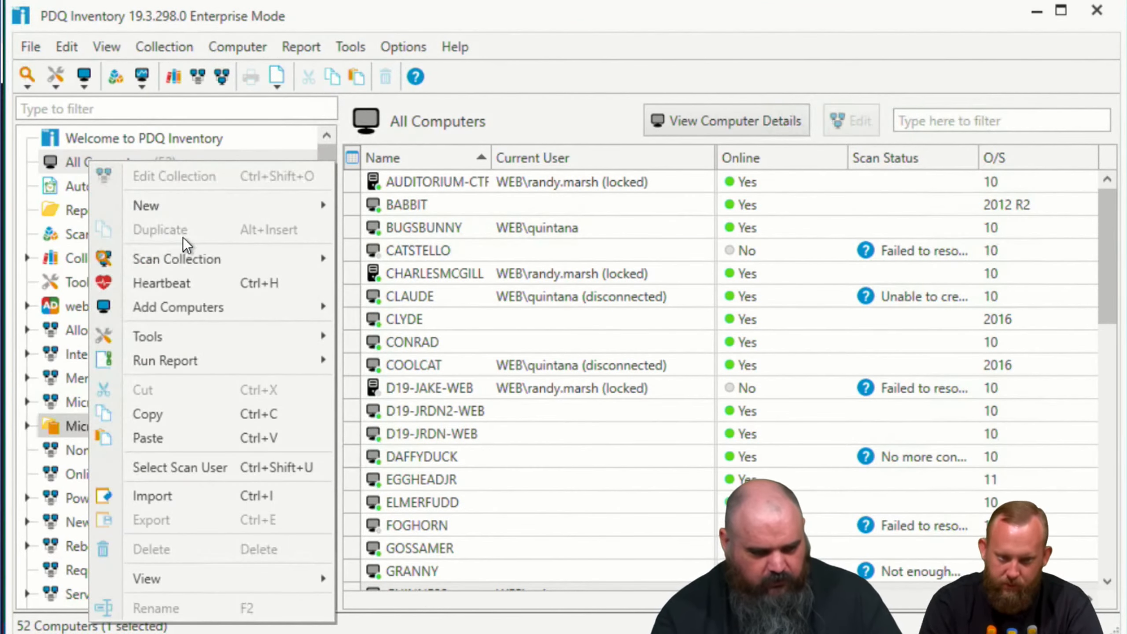
pyautogui.moveTo(207, 258)
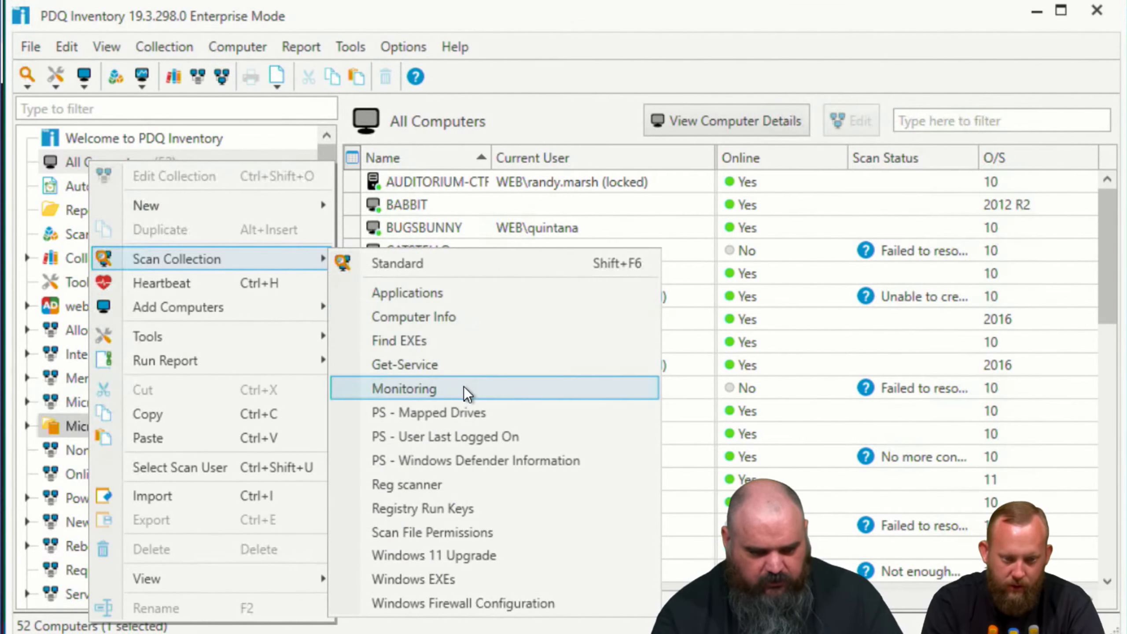
pyautogui.click(442, 387)
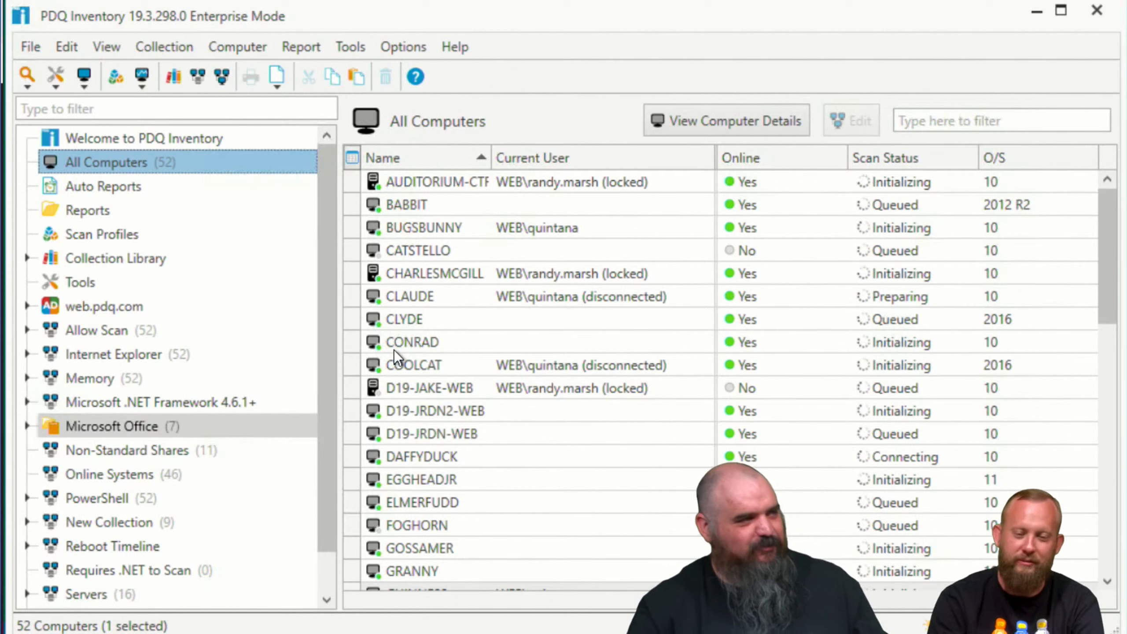
# Step: Review the custom variables @(Services), @(port) and @(processes) and their values, then close the variables window
pyautogui.click(384, 48)
pyautogui.click(428, 151)
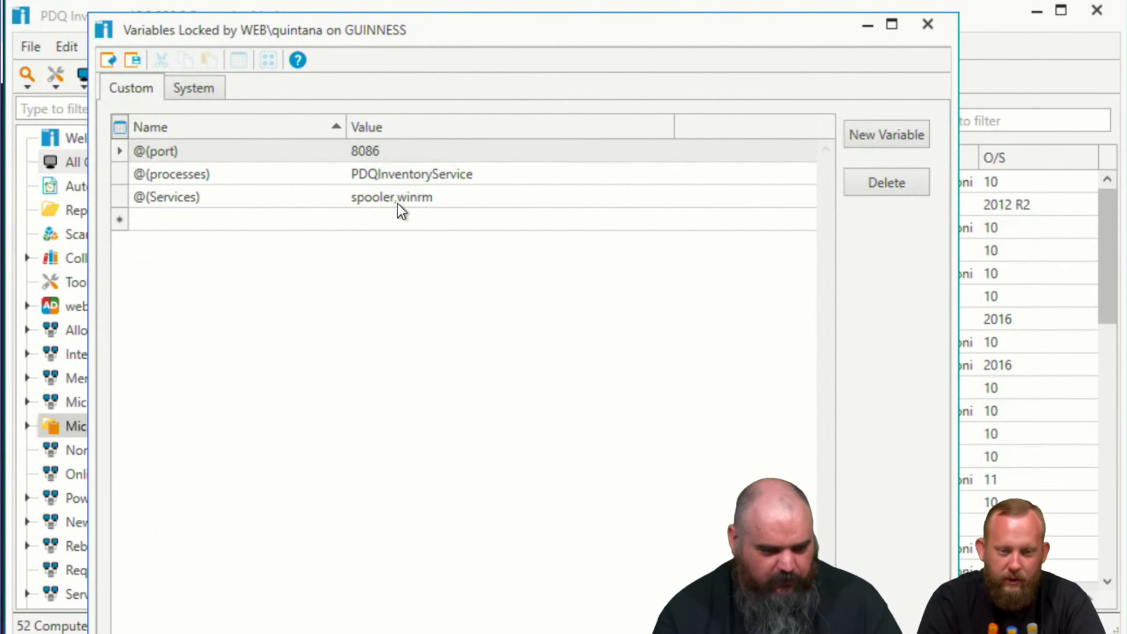
pyautogui.click(398, 204)
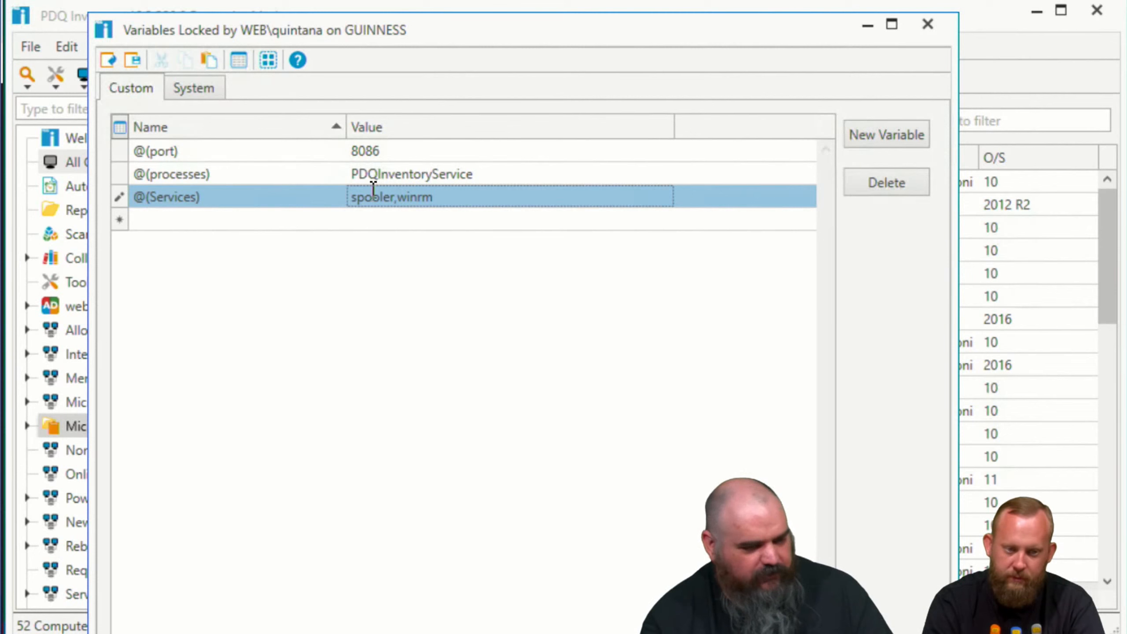
pyautogui.click(385, 152)
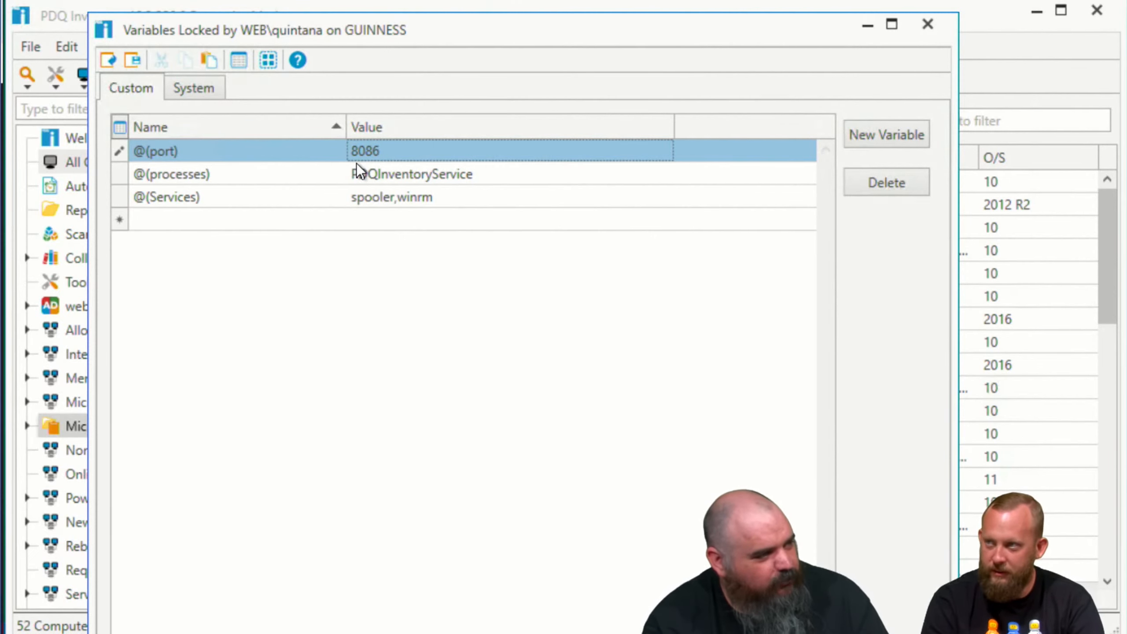
pyautogui.click(490, 173)
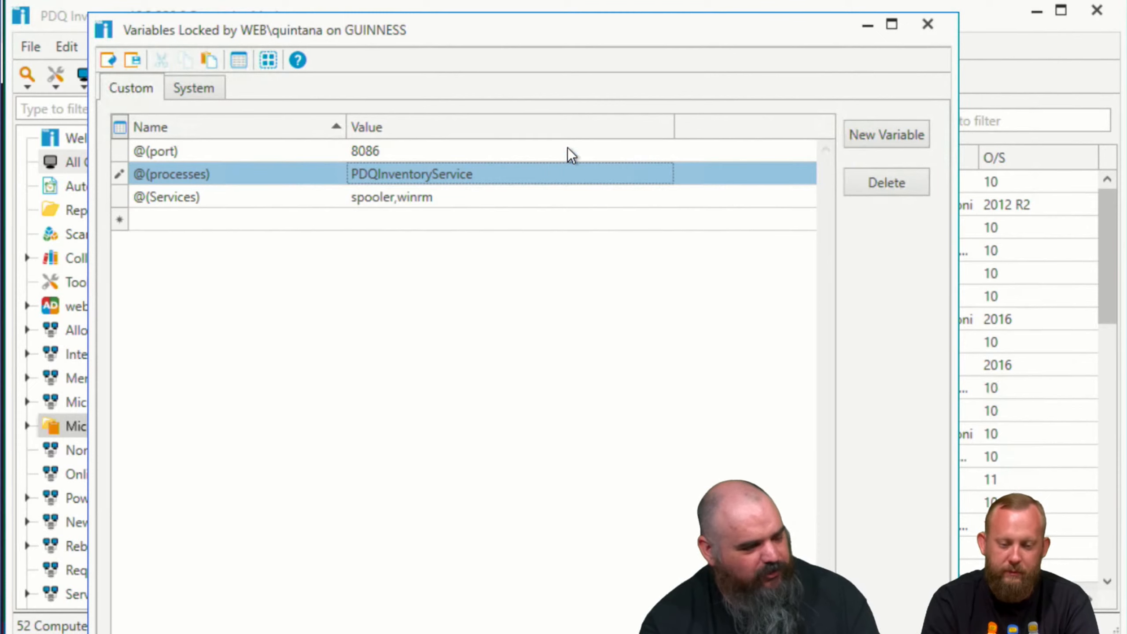
pyautogui.click(928, 27)
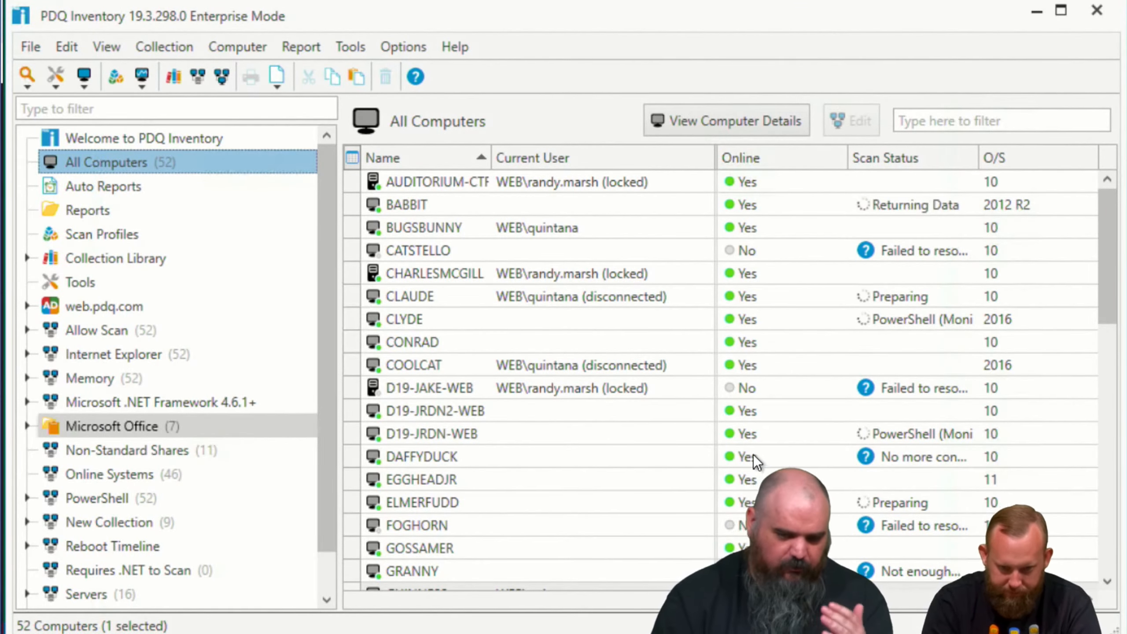
# Step: Open the Monitoring scan profile and view its trigger options, then close it without changes
pyautogui.moveTo(218, 633)
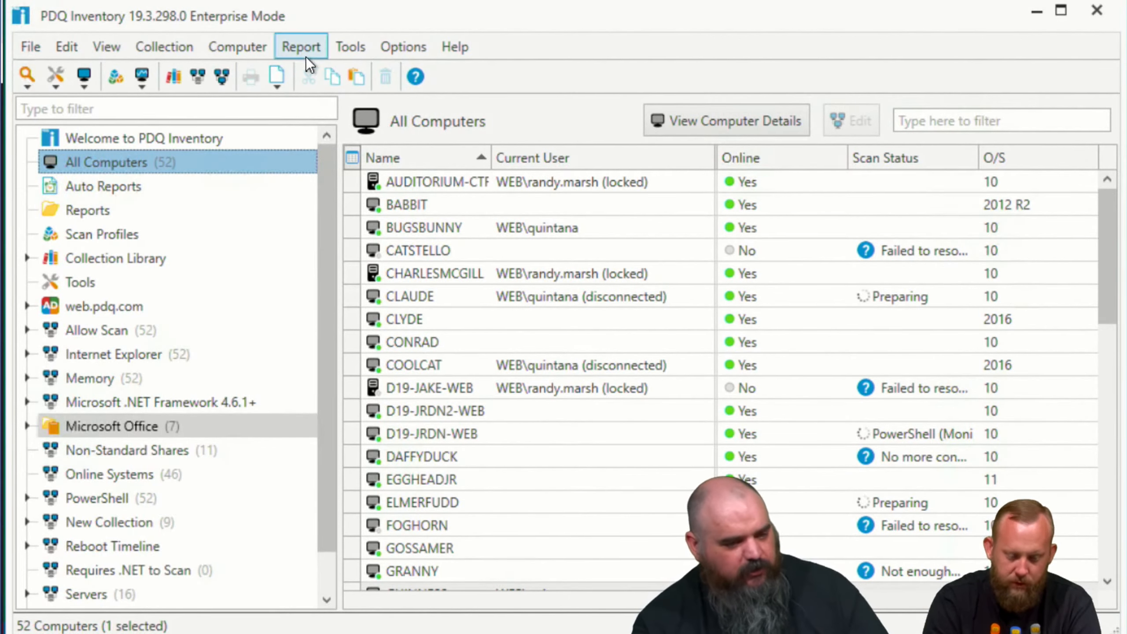
pyautogui.click(81, 234)
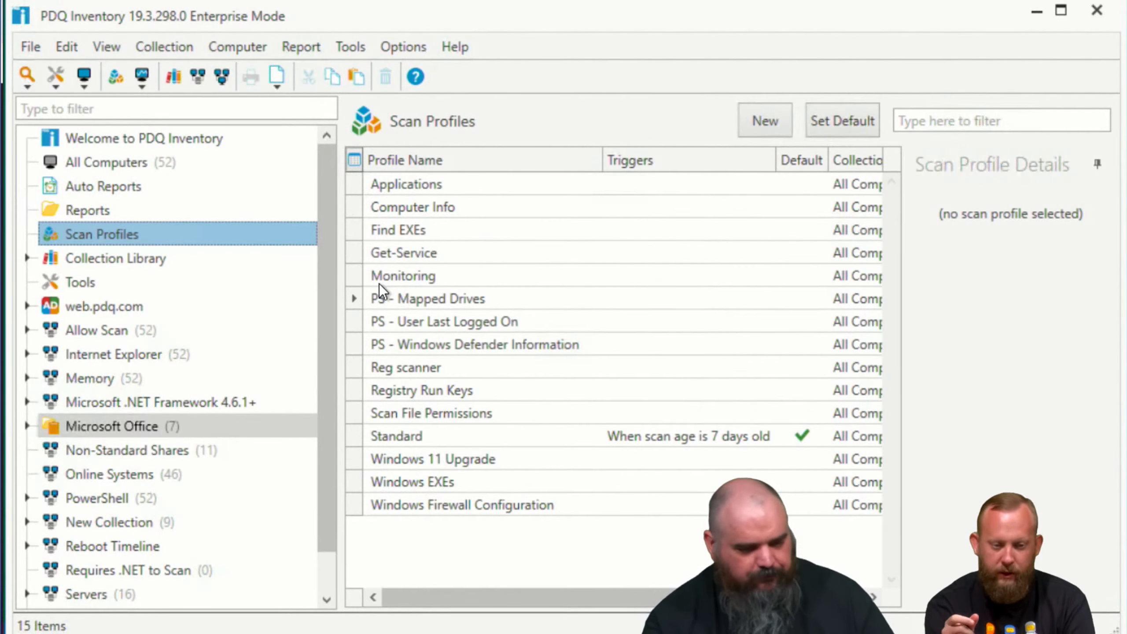
pyautogui.click(422, 275)
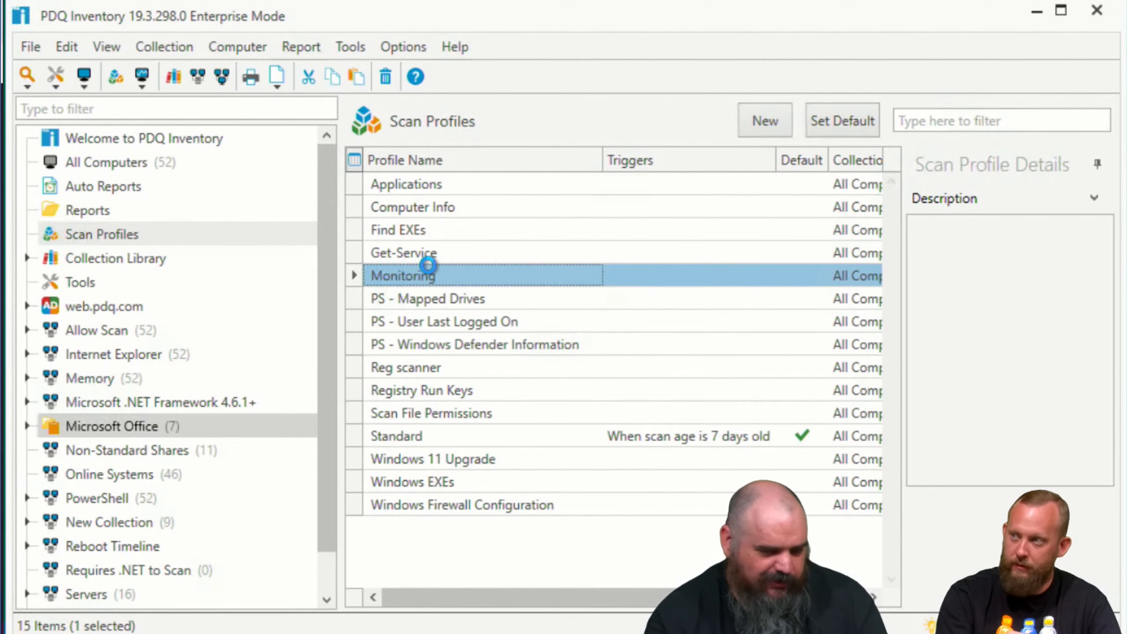
pyautogui.doubleClick(422, 274)
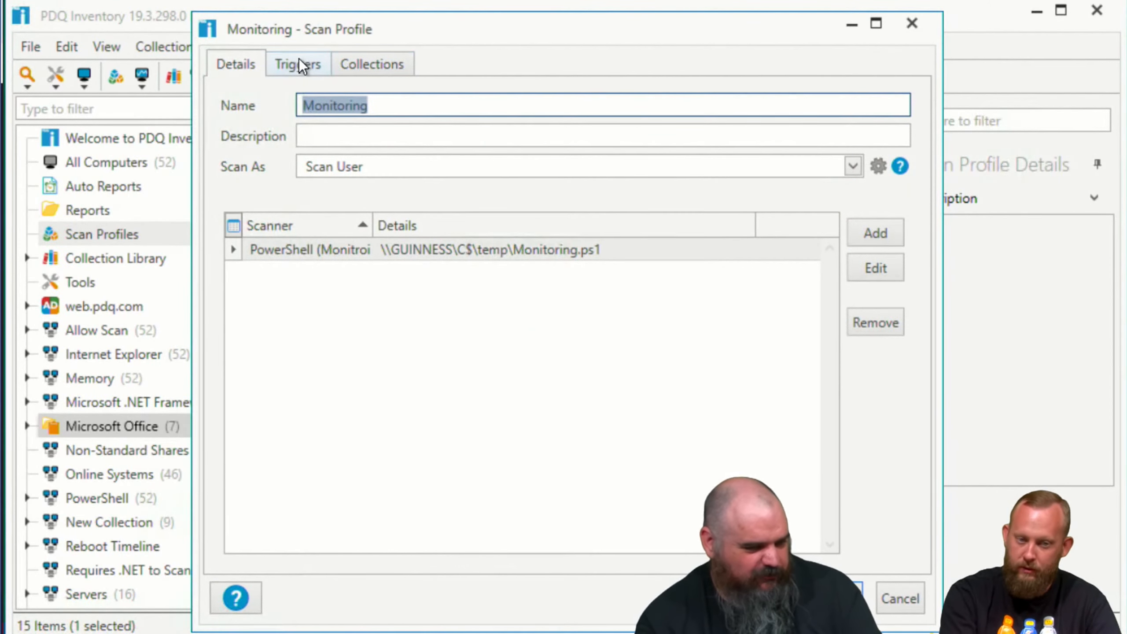
pyautogui.click(299, 62)
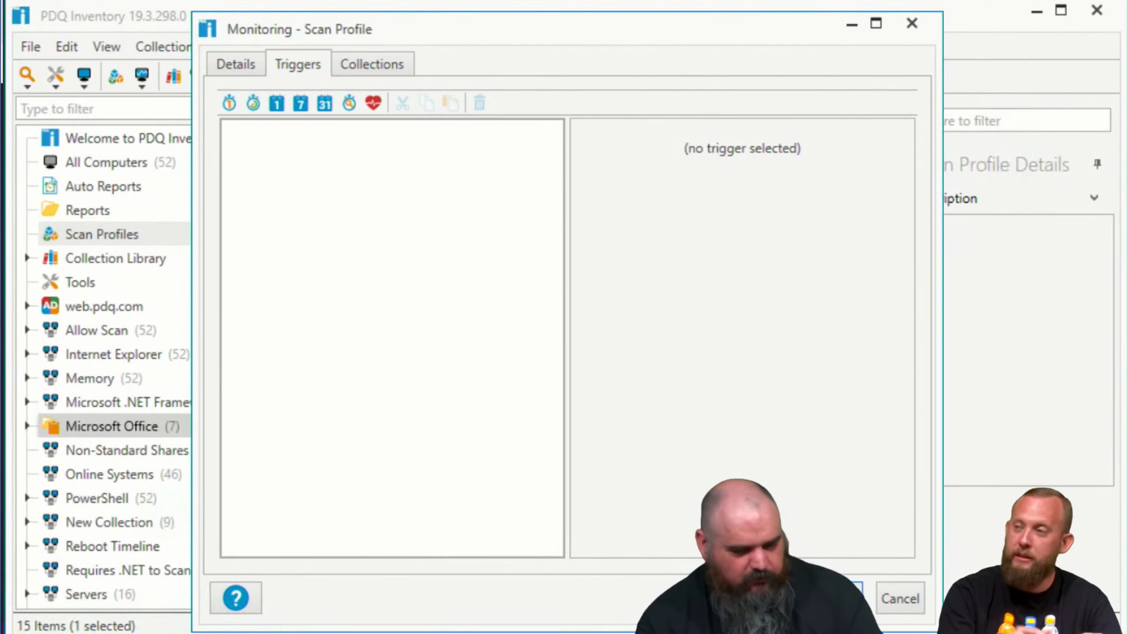
pyautogui.click(890, 601)
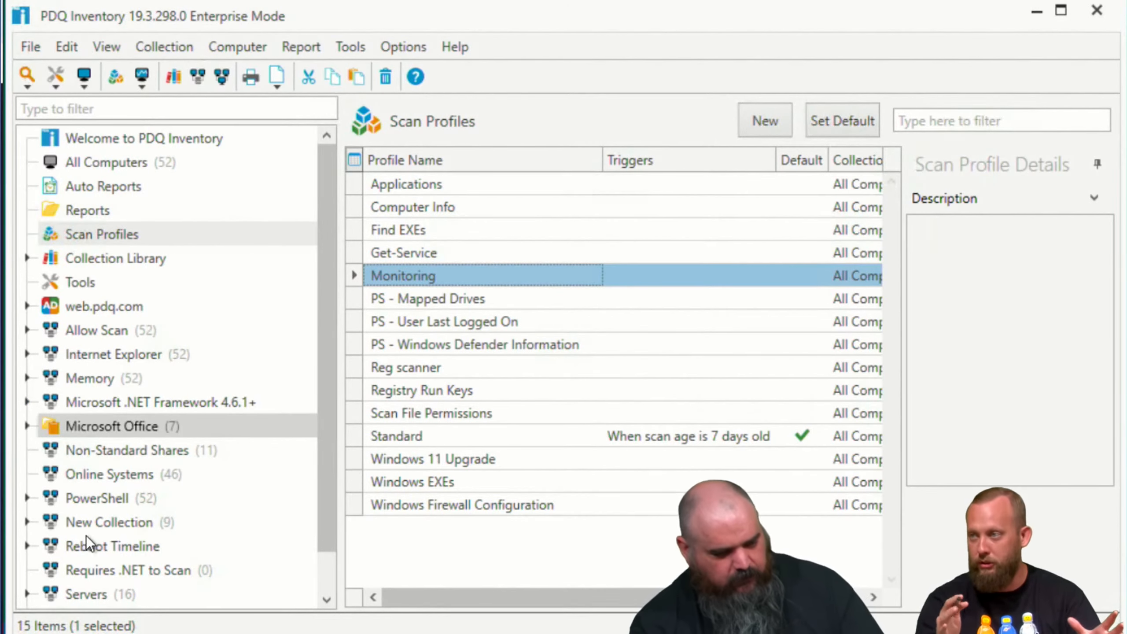
pyautogui.moveTo(219, 633)
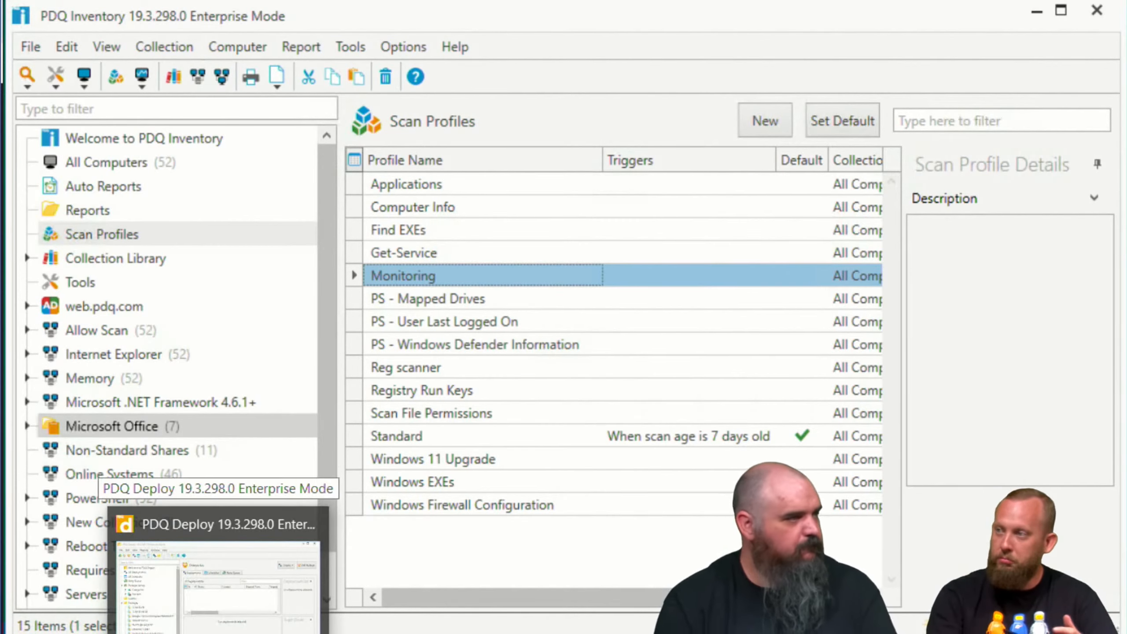